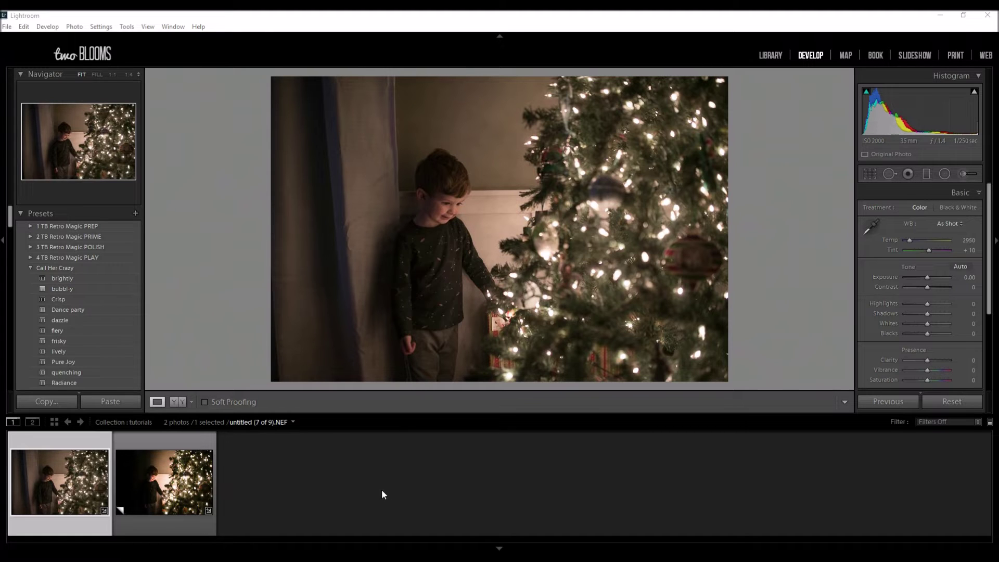
# - Flip between the original Christmas-tree photo and its darker Copy 1, ending on Copy 1
pyautogui.click(213, 525)
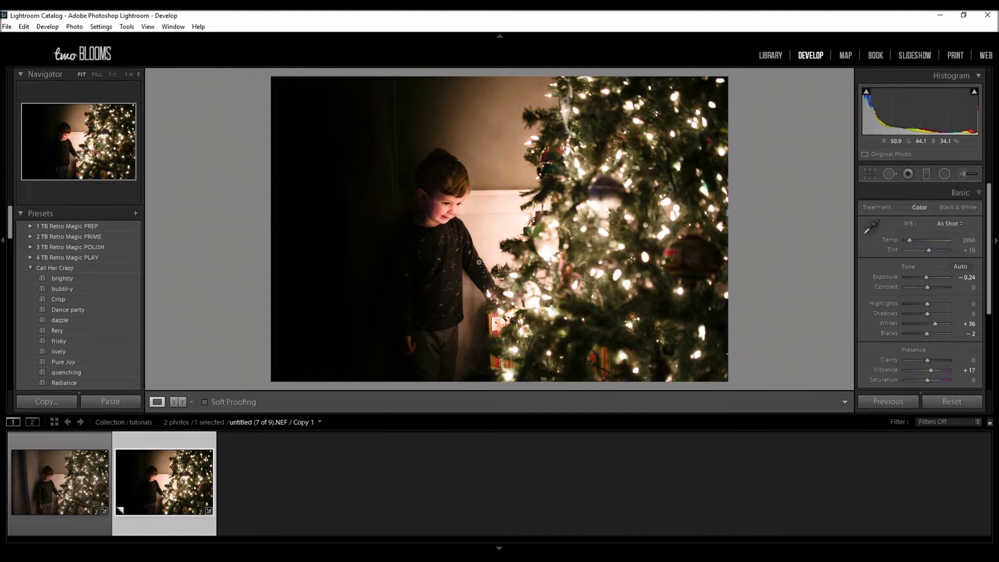
pyautogui.click(81, 488)
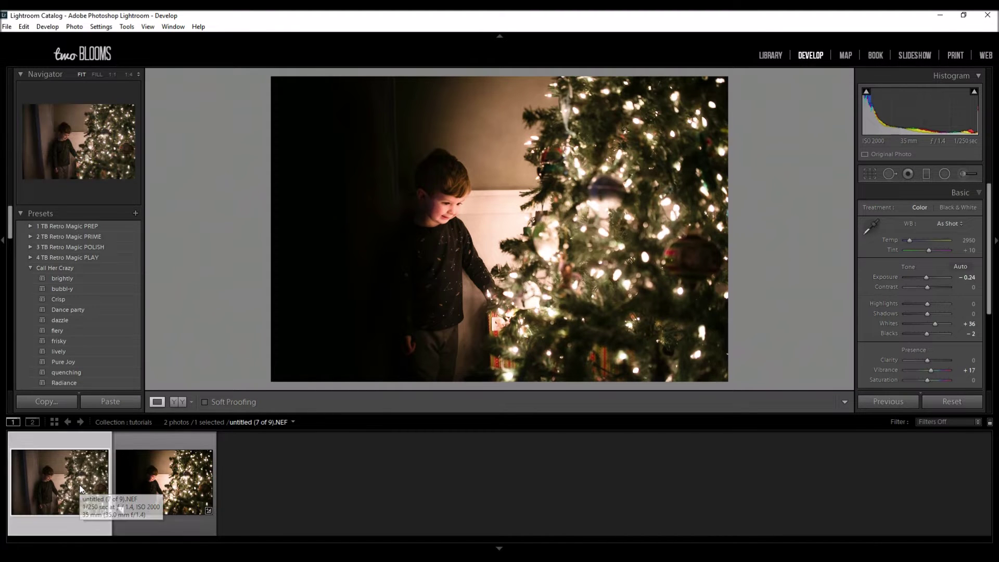
pyautogui.press('Right')
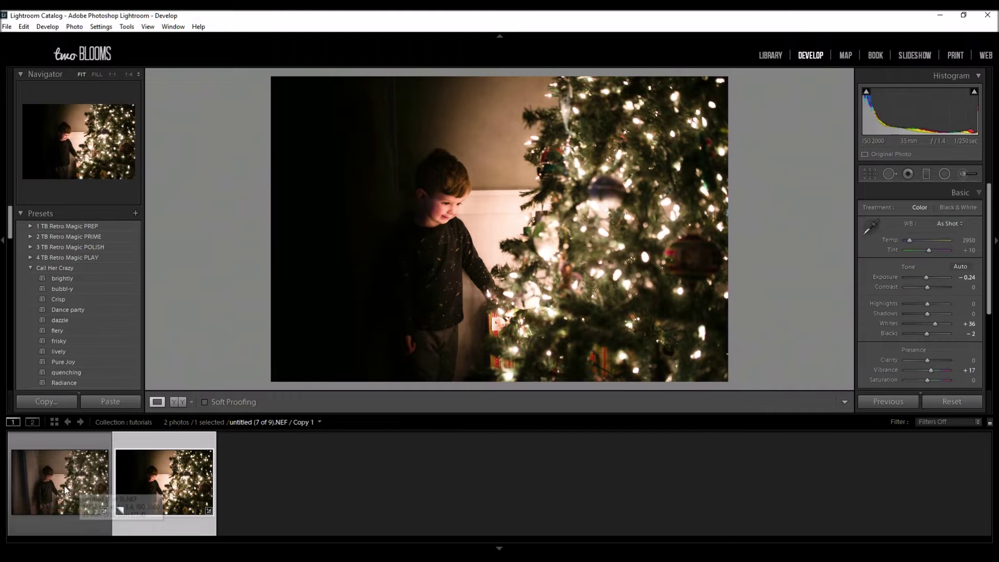
# - Select the original photo, inspect the boy's face at 1:1, then return to Fit view
pyautogui.click(37, 473)
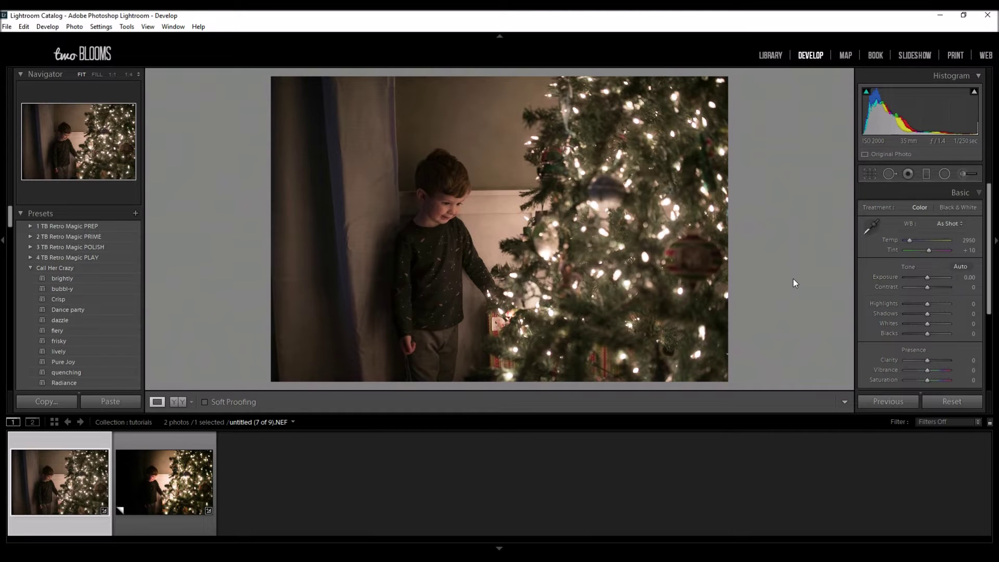
pyautogui.click(479, 181)
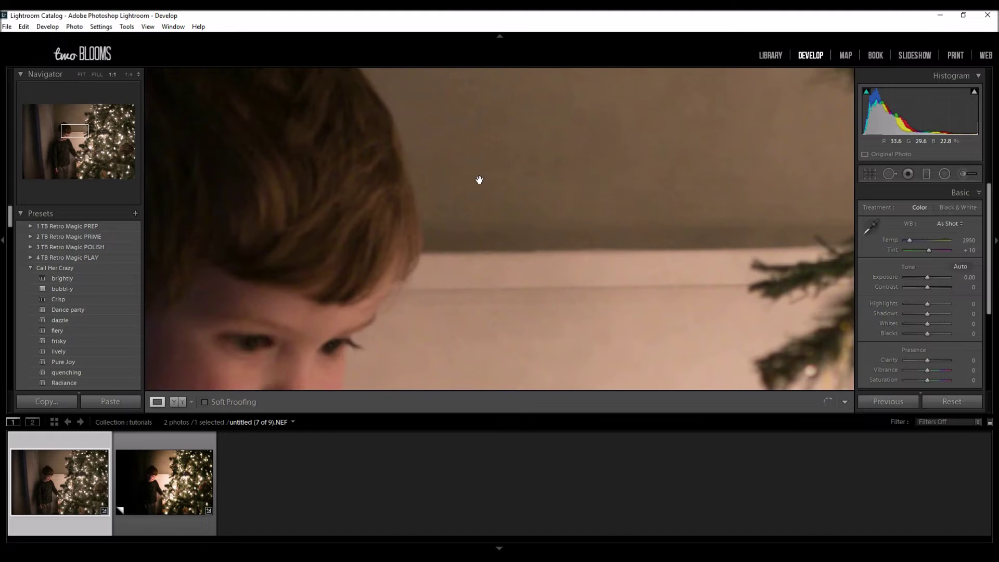
pyautogui.moveTo(470, 205); pyautogui.dragTo(642, 107)
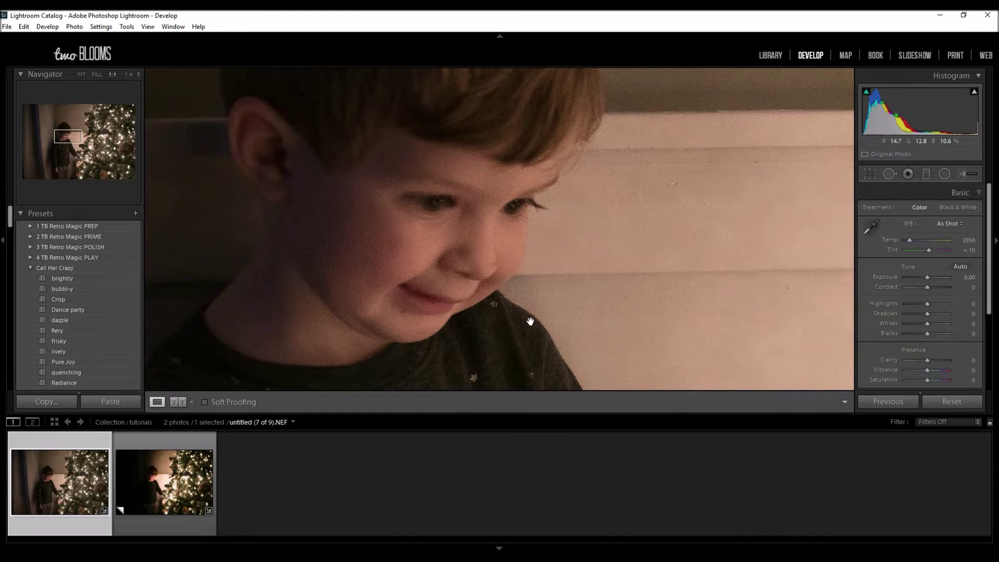
pyautogui.click(572, 289)
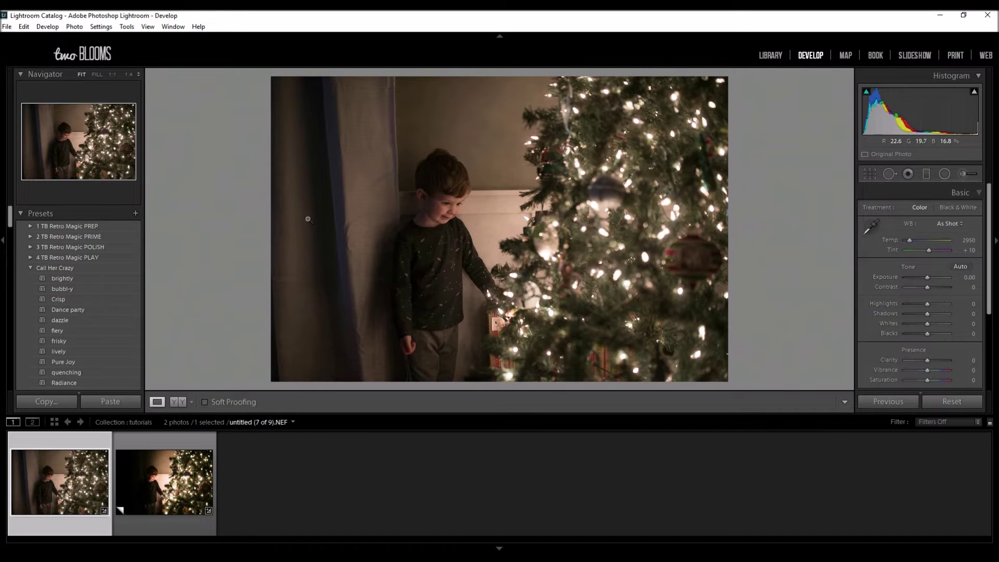
# - Apply the Dance party preset, set Vibrance +17 and Whites +24, then compare Before/After
pyautogui.click(97, 311)
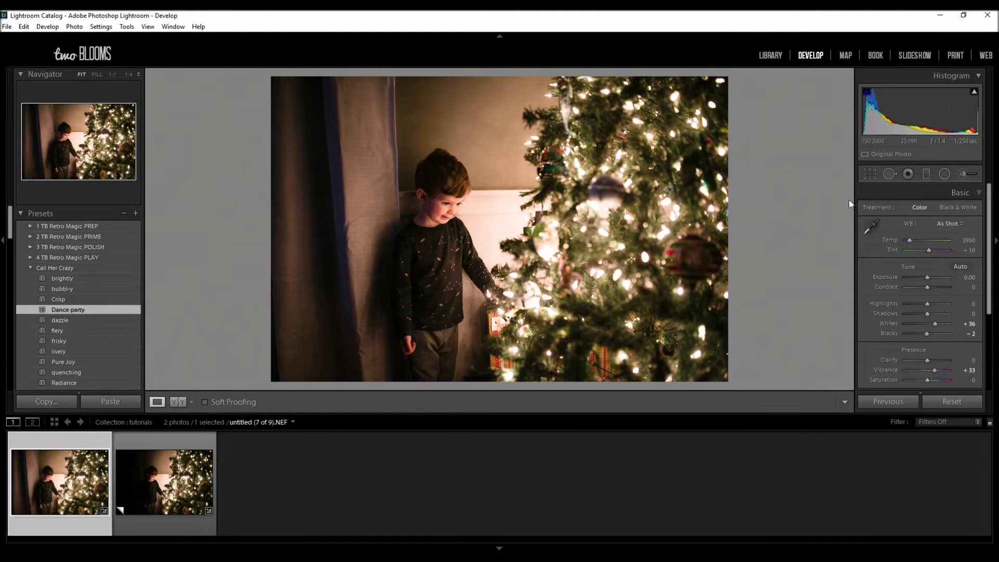
pyautogui.moveTo(932, 372); pyautogui.dragTo(931, 371)
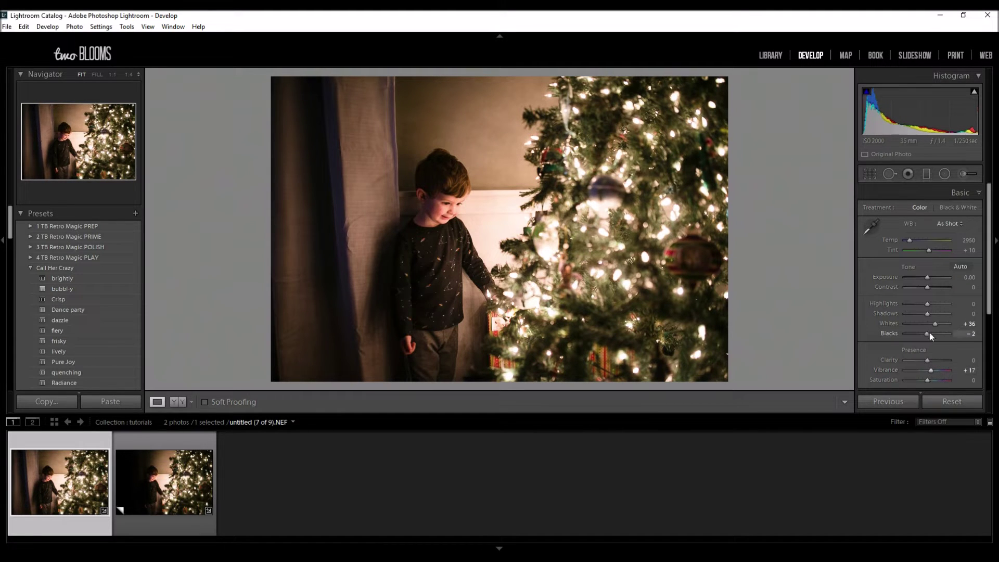
pyautogui.moveTo(934, 324); pyautogui.dragTo(933, 323)
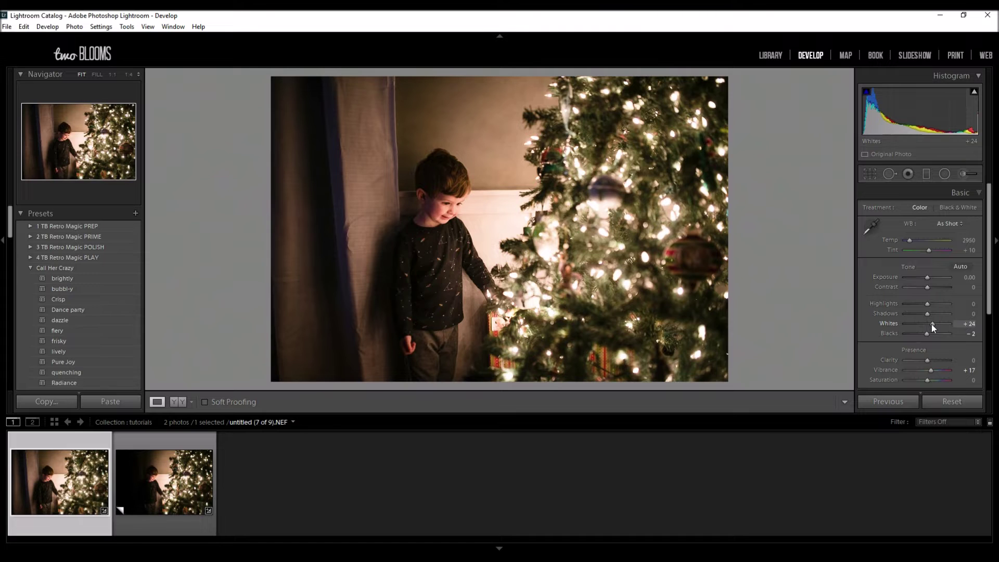
pyautogui.click(179, 401)
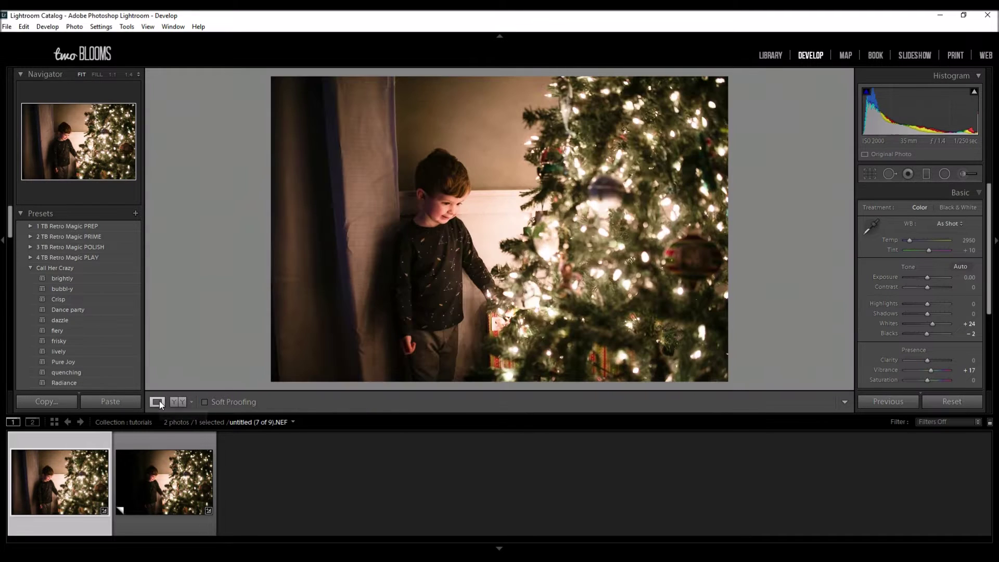
pyautogui.click(157, 402)
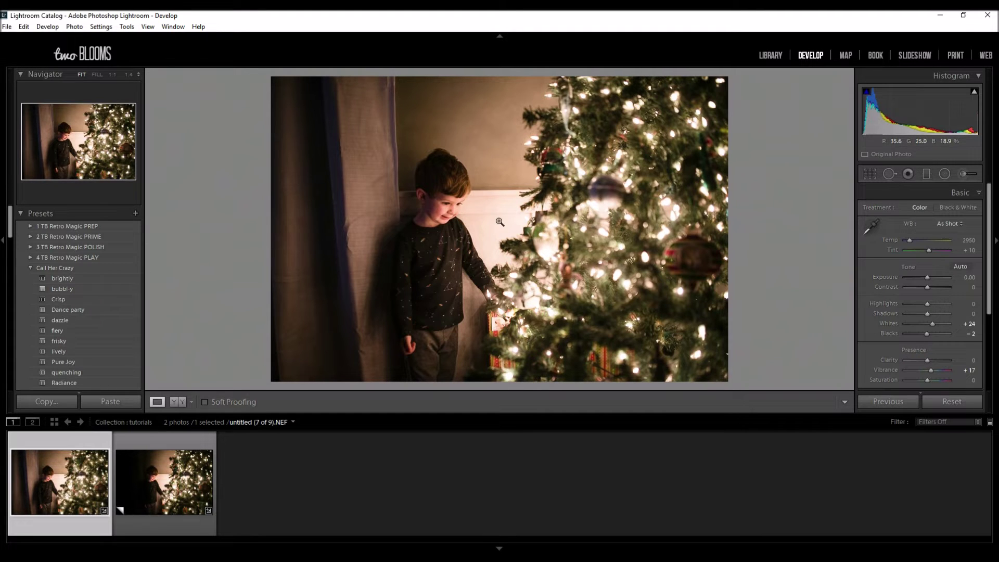
# - Start a Graduated Filter with the Burn (Darken) effect at −0.30 exposure
pyautogui.click(928, 174)
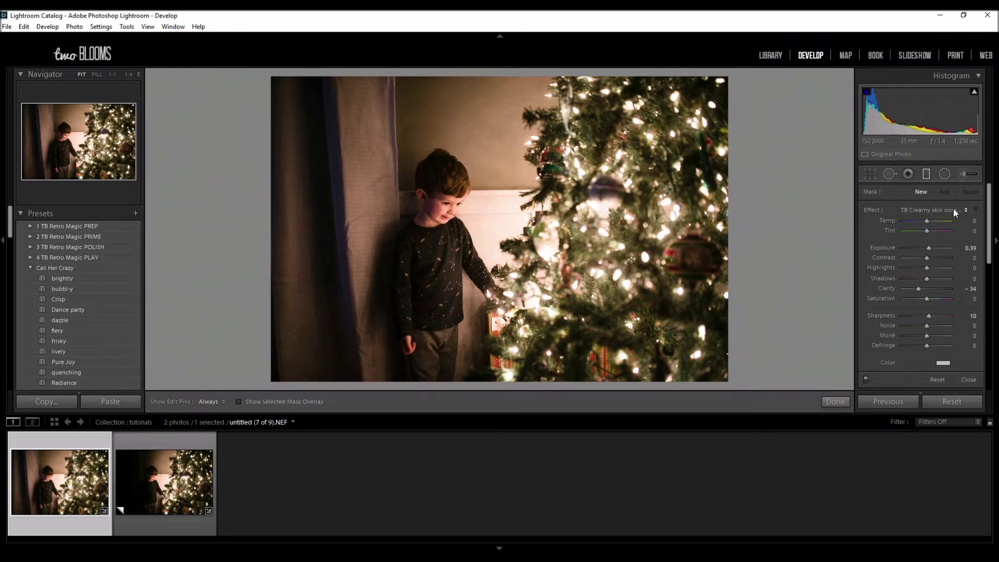
pyautogui.click(953, 209)
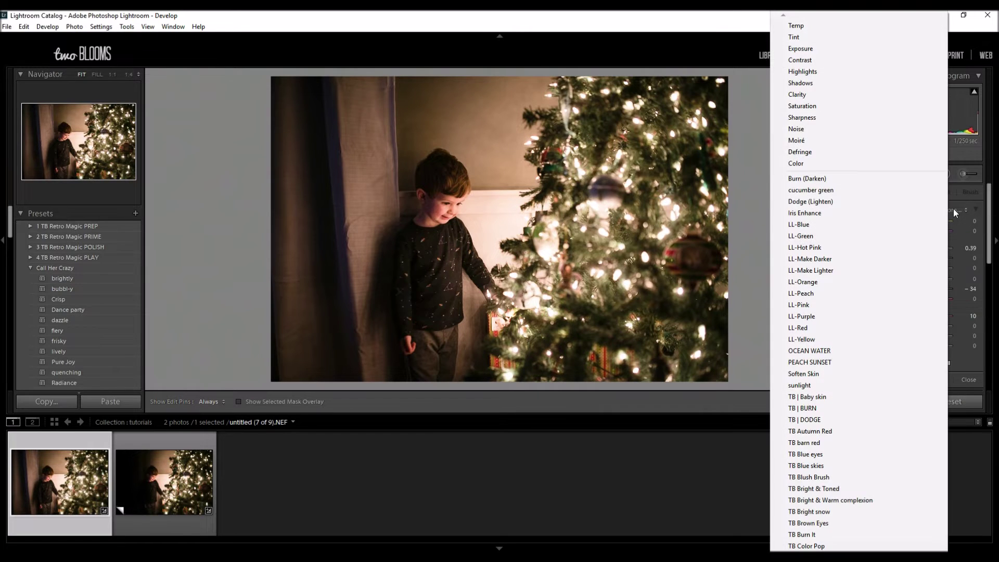
pyautogui.click(803, 178)
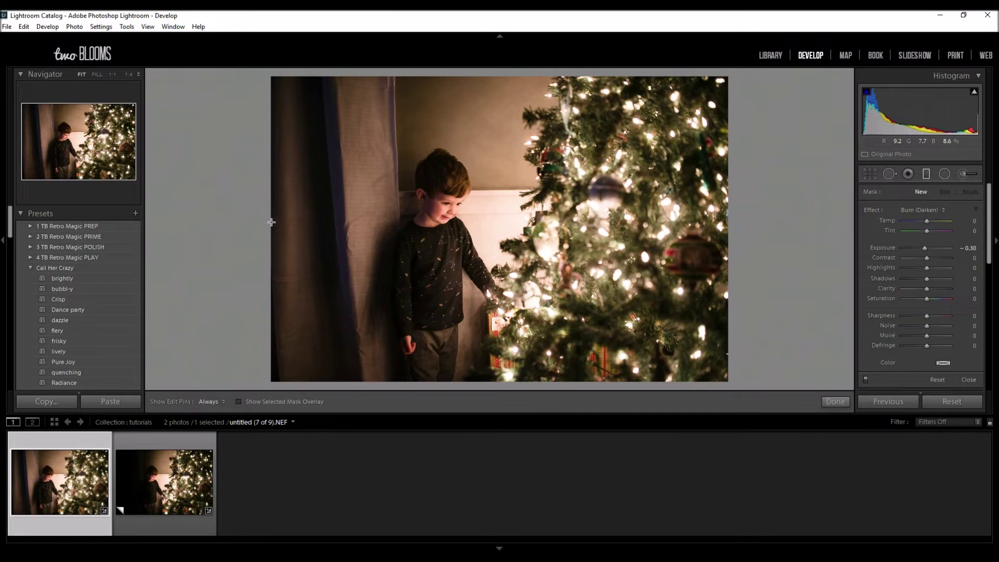
# - Drag the burn gradient in over the left curtain and lower its Exposure to −4.00
pyautogui.moveTo(271, 222); pyautogui.dragTo(528, 221)
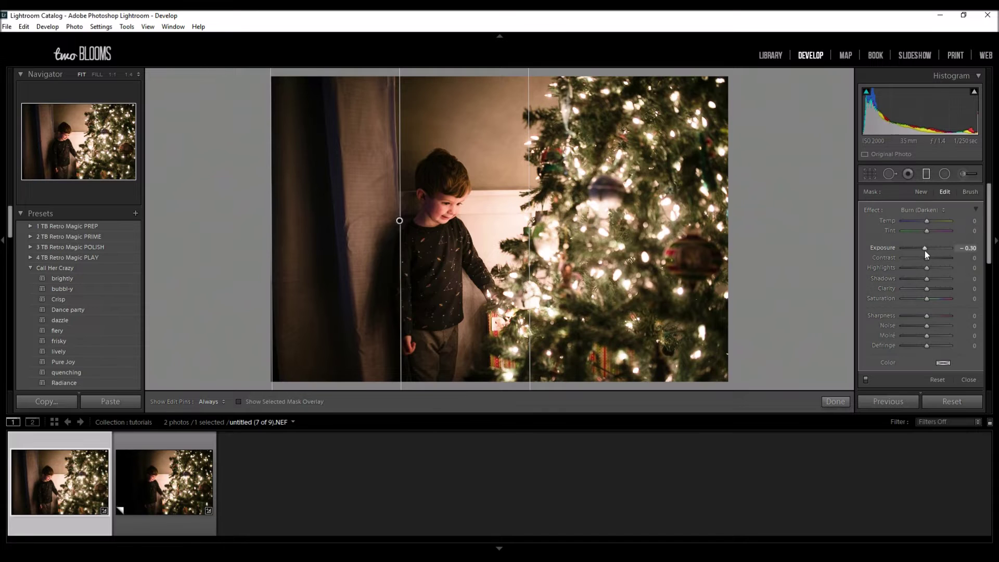
pyautogui.moveTo(925, 249); pyautogui.dragTo(891, 251)
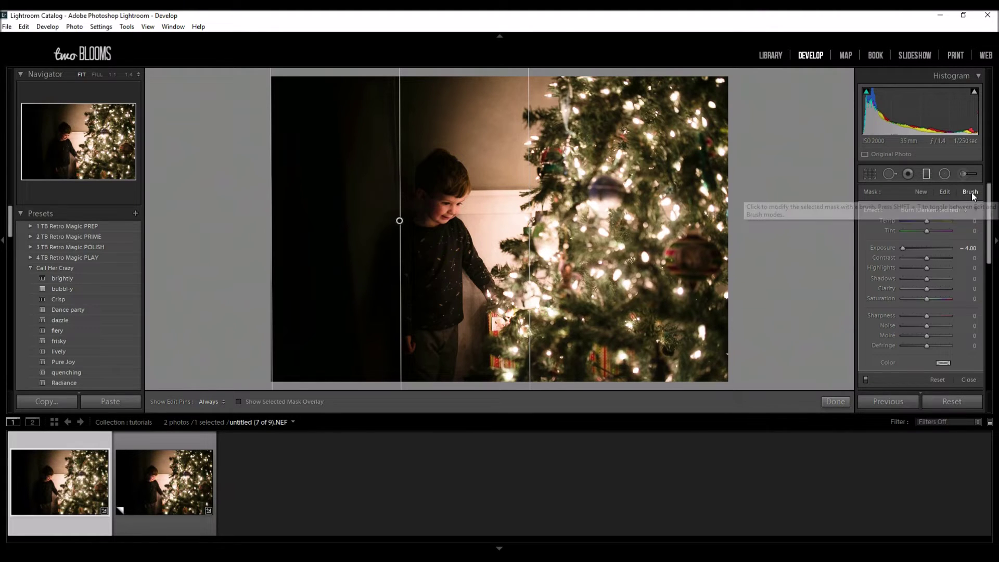
pyautogui.click(970, 192)
# - Set the gradient's mask brush to Erase with Size 8 and Feather about 80
pyautogui.scroll(-4, 910, 267)
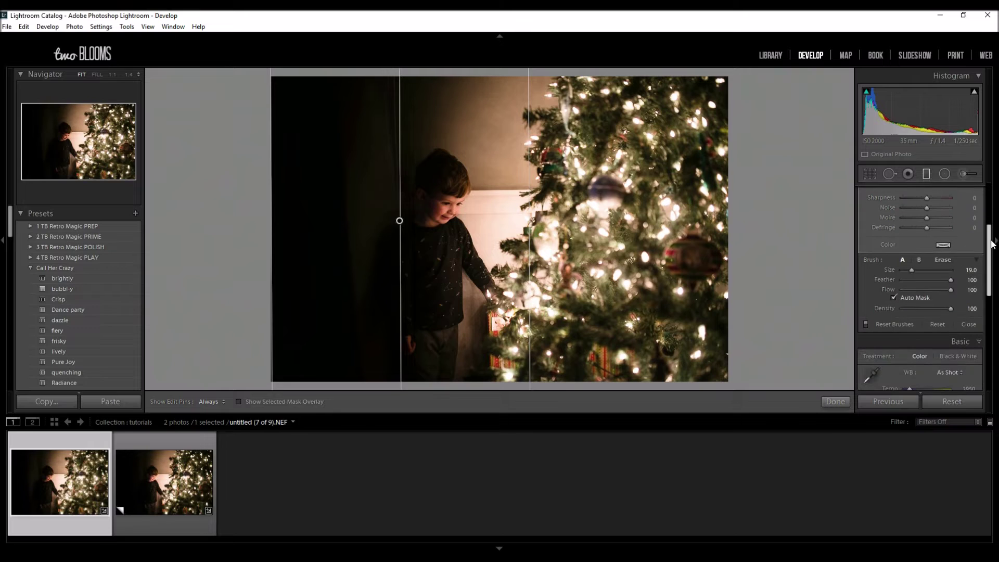
pyautogui.click(945, 260)
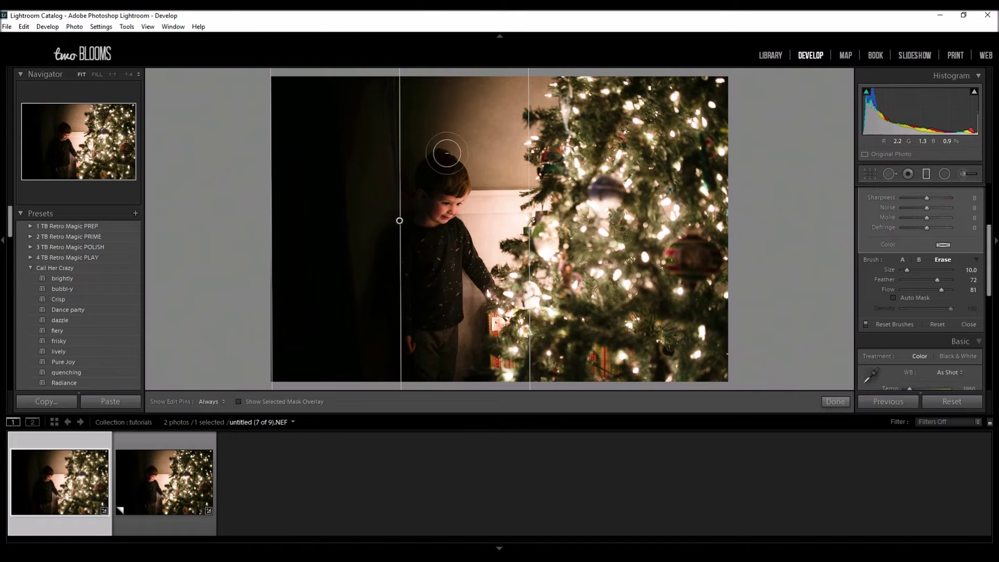
pyautogui.scroll(-2, 496, 326)
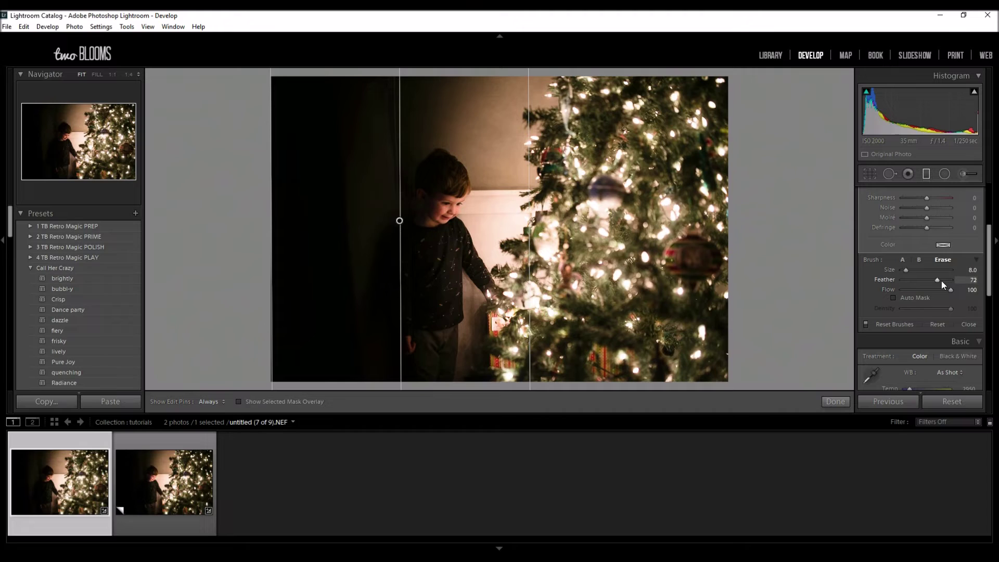
pyautogui.moveTo(938, 280)
pyautogui.mouseDown()
pyautogui.moveTo(923, 279)
pyautogui.moveTo(942, 281)
pyautogui.mouseUp()
pyautogui.moveTo(951, 281); pyautogui.dragTo(892, 284)
pyautogui.moveTo(903, 279); pyautogui.dragTo(944, 280)
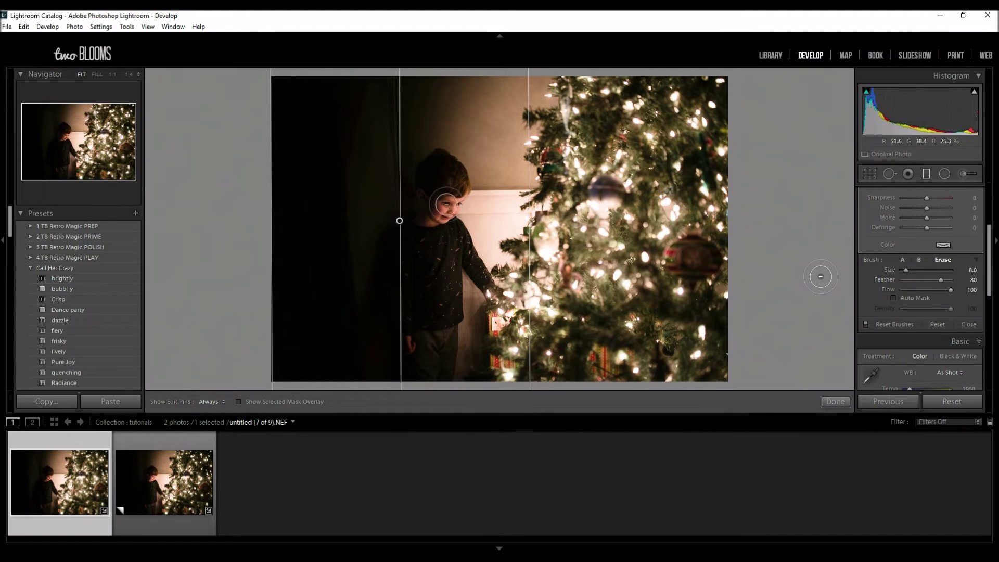
# - Erase the curtain gradient's darkening from the boy with the brush at Flow 75, undoing one stroke
pyautogui.press('h')
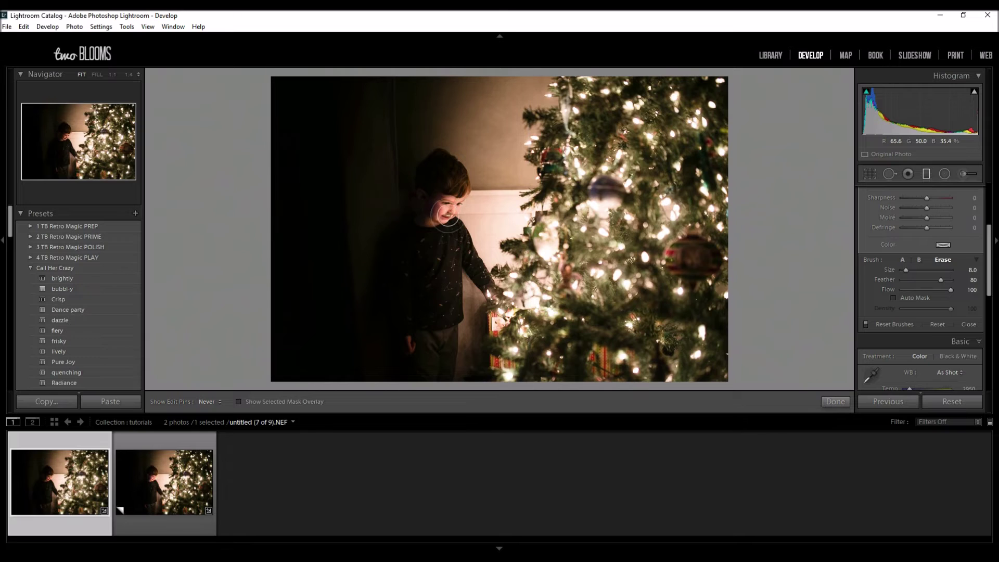
pyautogui.moveTo(446, 213)
pyautogui.mouseDown()
pyautogui.moveTo(453, 184)
pyautogui.moveTo(446, 208)
pyautogui.mouseUp()
pyautogui.press('h')
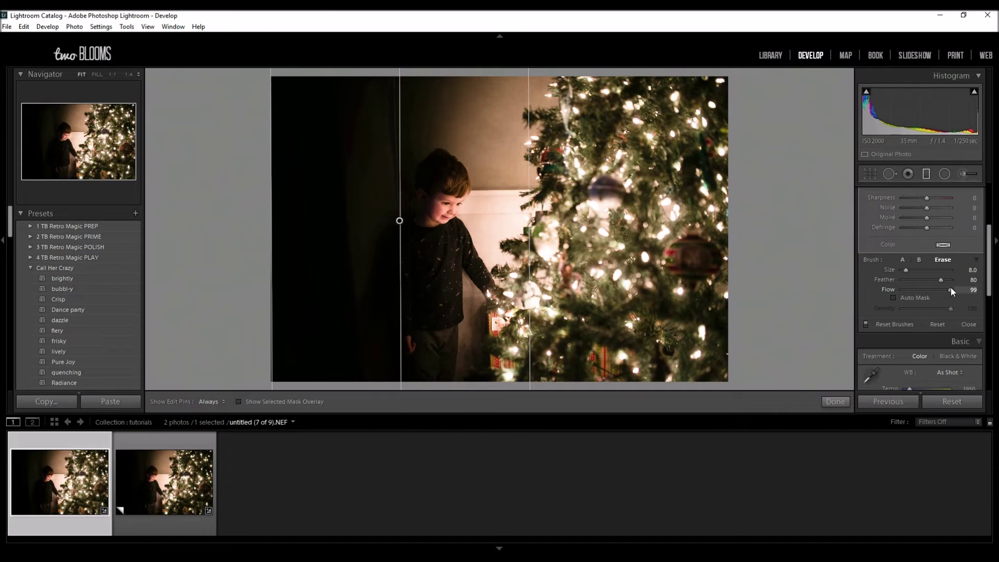
pyautogui.moveTo(944, 290); pyautogui.dragTo(936, 289)
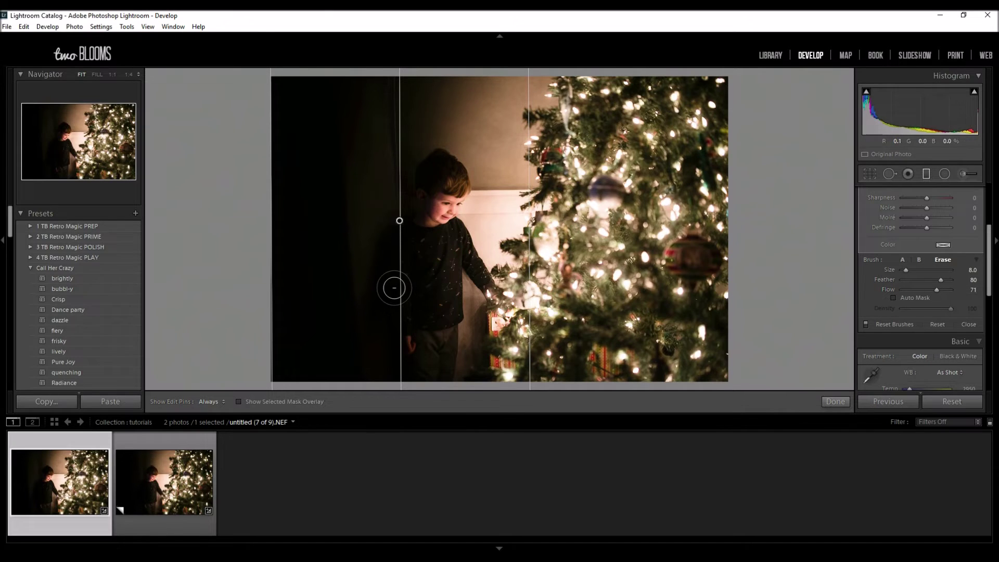
pyautogui.hotkey('ctrl', 'z')
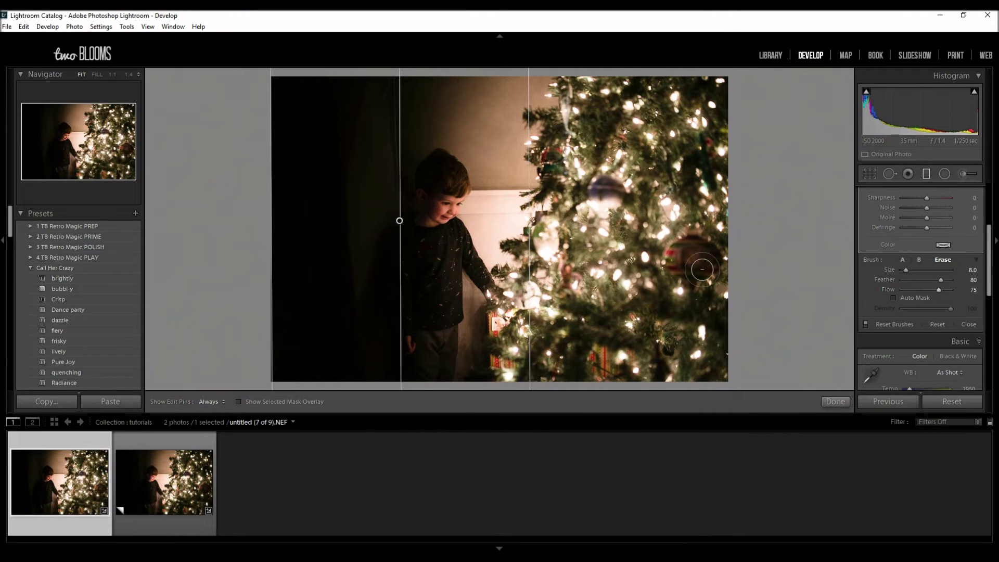
pyautogui.press('h')
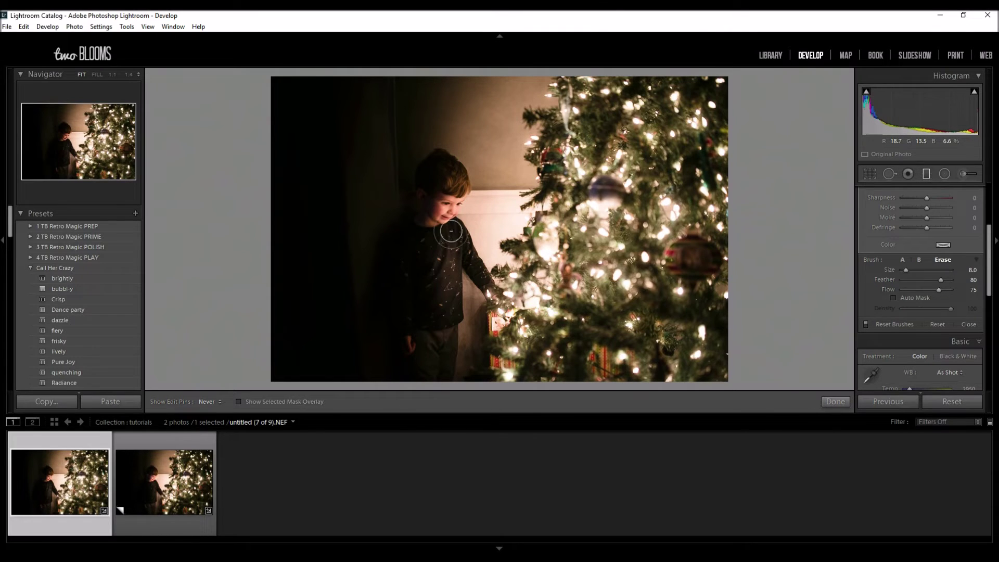
pyautogui.press('h')
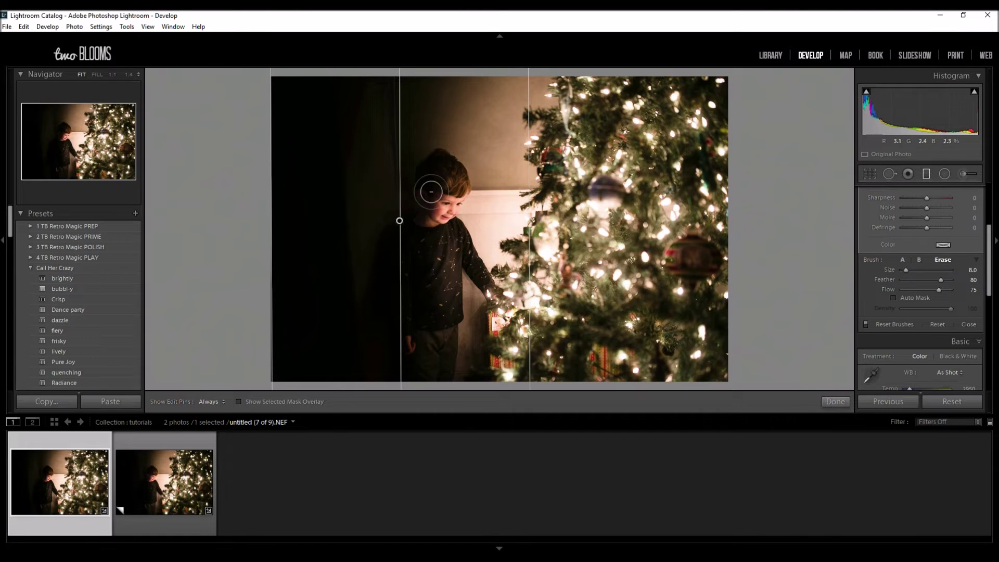
pyautogui.press('h')
pyautogui.press('h')
# - Finish the gradient and start a new Burn (Darken) brush adjustment
pyautogui.click(835, 401)
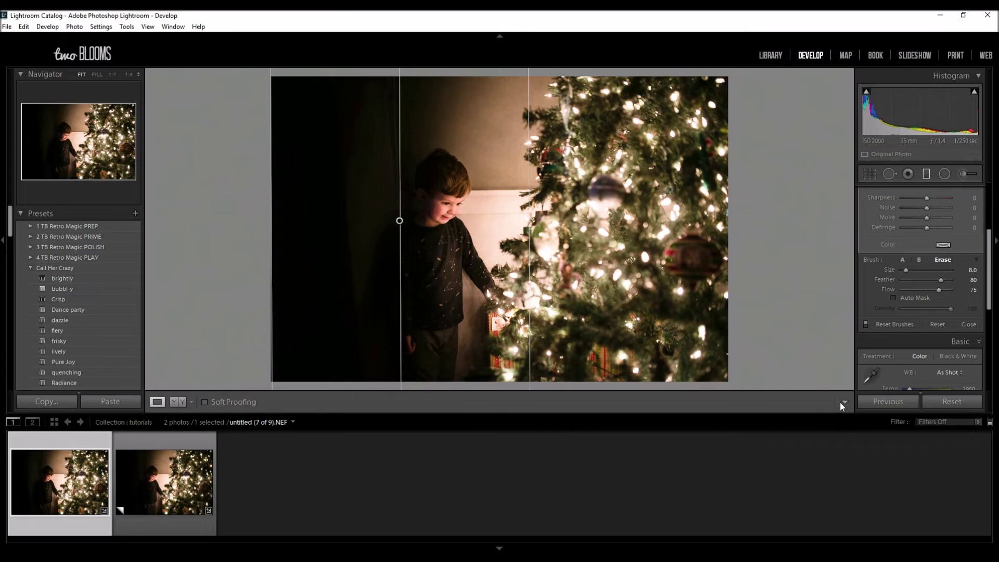
pyautogui.scroll(3, 971, 219)
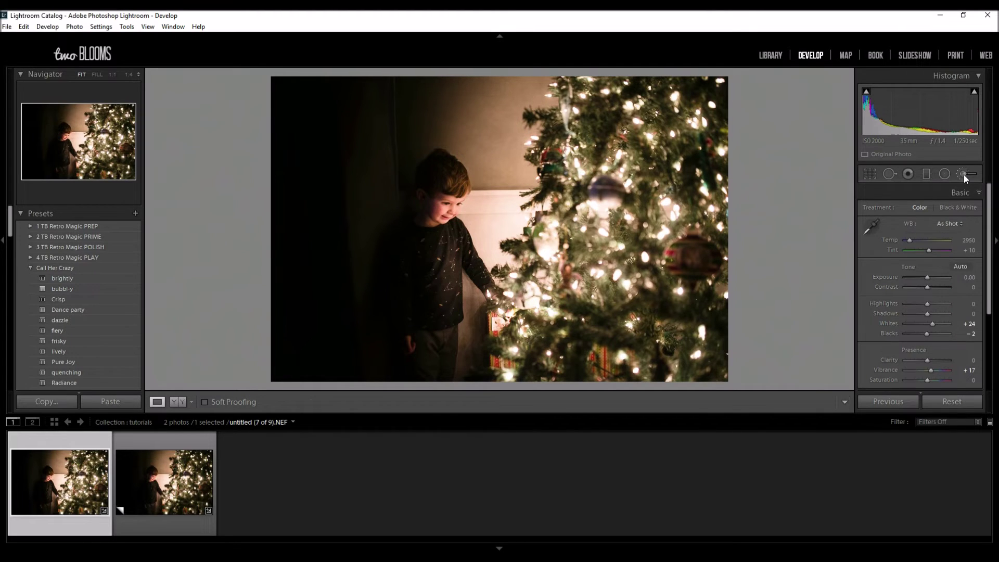
pyautogui.click(963, 175)
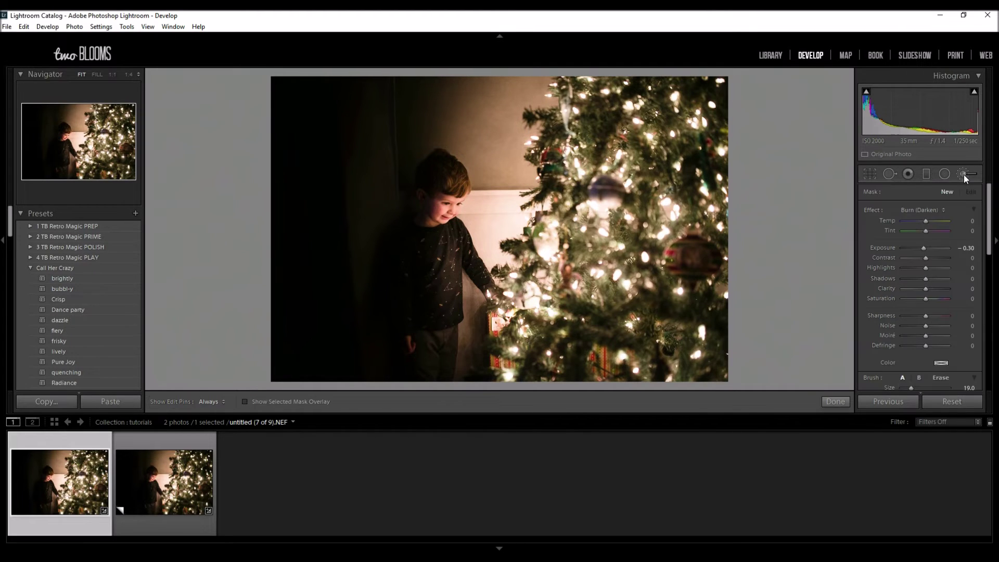
pyautogui.click(941, 212)
pyautogui.click(836, 178)
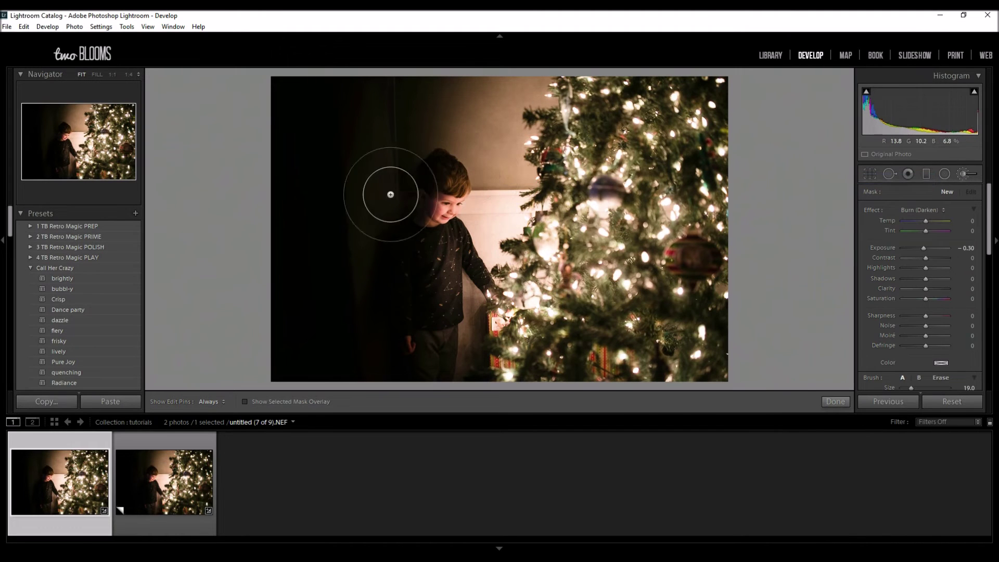
# - Paint the left curtain with a smaller brush, burning it to about −1.52 exposure
pyautogui.press('[')
pyautogui.press('[')
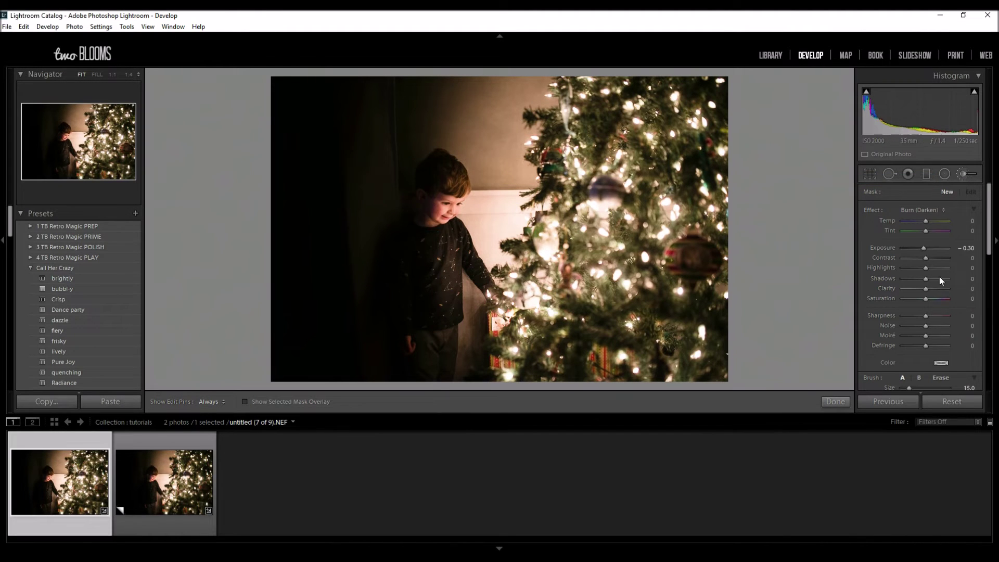
pyautogui.click(916, 248)
pyautogui.moveTo(915, 249); pyautogui.dragTo(916, 248)
pyautogui.press('h')
pyautogui.moveTo(338, 212)
pyautogui.mouseDown()
pyautogui.moveTo(335, 350)
pyautogui.moveTo(348, 133)
pyautogui.moveTo(339, 350)
pyautogui.moveTo(369, 124)
pyautogui.moveTo(318, 390)
pyautogui.moveTo(350, 368)
pyautogui.moveTo(348, 411)
pyautogui.moveTo(310, 99)
pyautogui.moveTo(281, 173)
pyautogui.moveTo(280, 345)
pyautogui.moveTo(281, 58)
pyautogui.moveTo(265, 348)
pyautogui.moveTo(285, 343)
pyautogui.moveTo(332, 201)
pyautogui.moveTo(323, 386)
pyautogui.moveTo(334, 350)
pyautogui.moveTo(338, 368)
pyautogui.moveTo(341, 93)
pyautogui.moveTo(262, 321)
pyautogui.mouseUp()
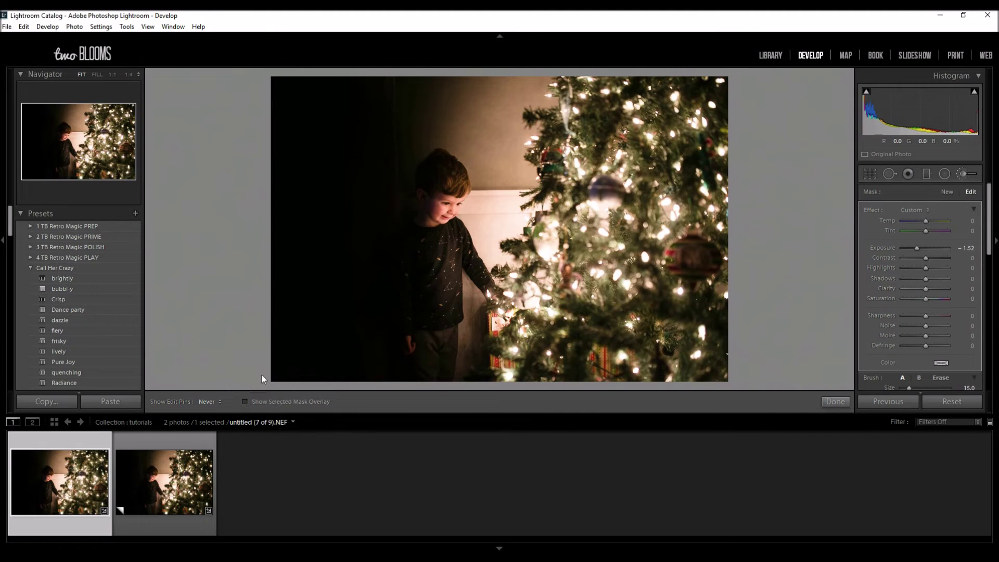
pyautogui.press('h')
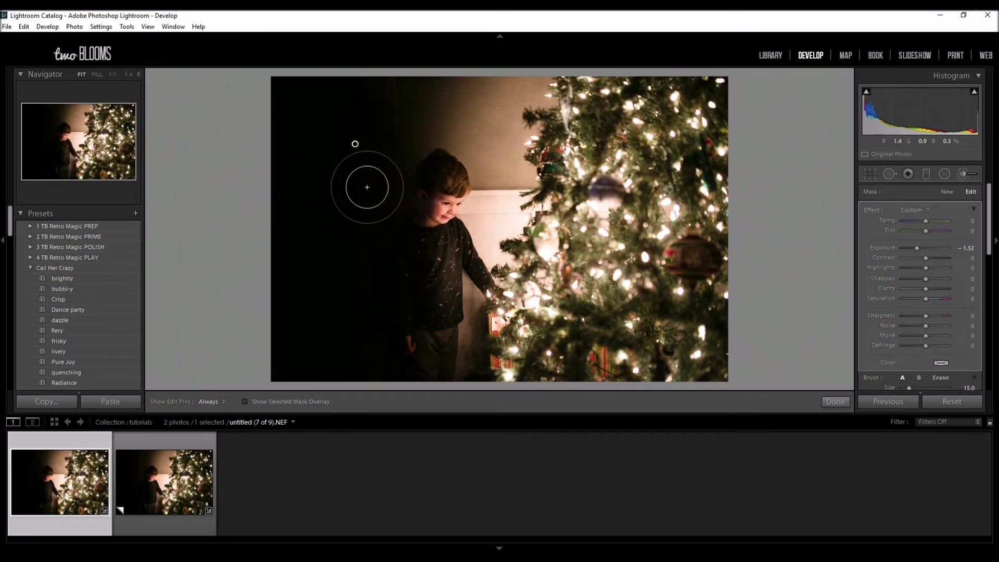
pyautogui.press('h')
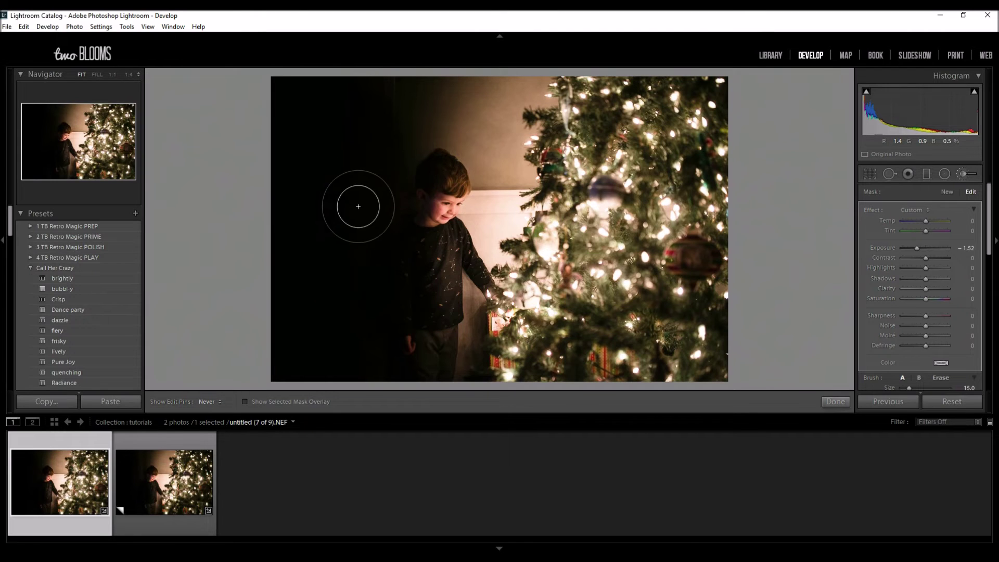
pyautogui.press('h')
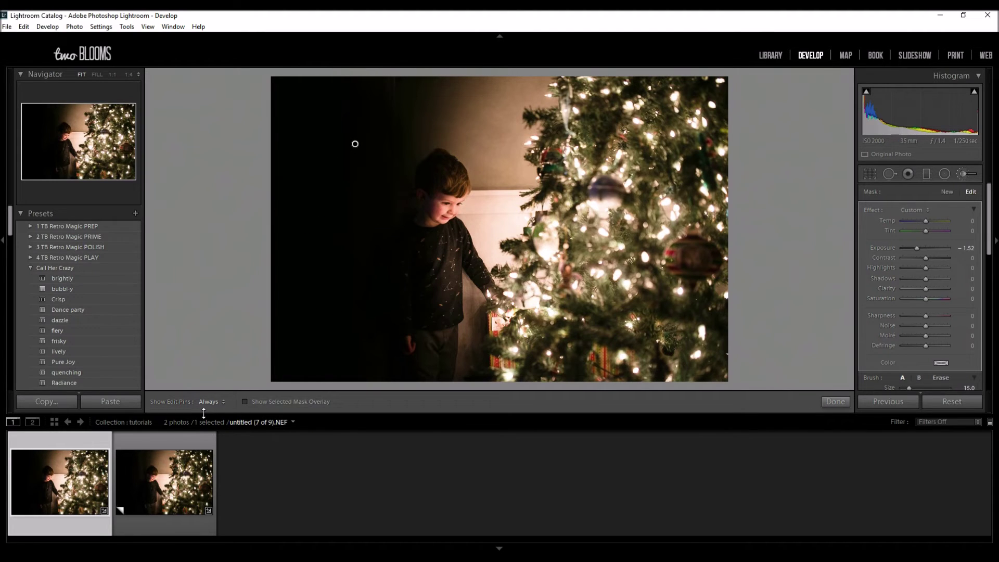
pyautogui.click(946, 192)
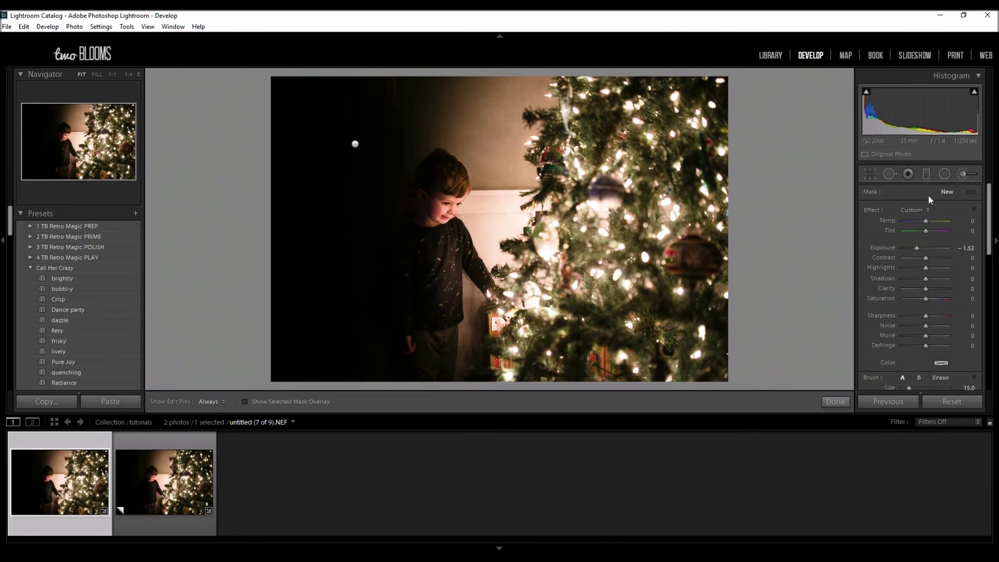
# - Paint the boy's face with a Dodge (Lighten) brush at +0.25 exposure
pyautogui.click(921, 210)
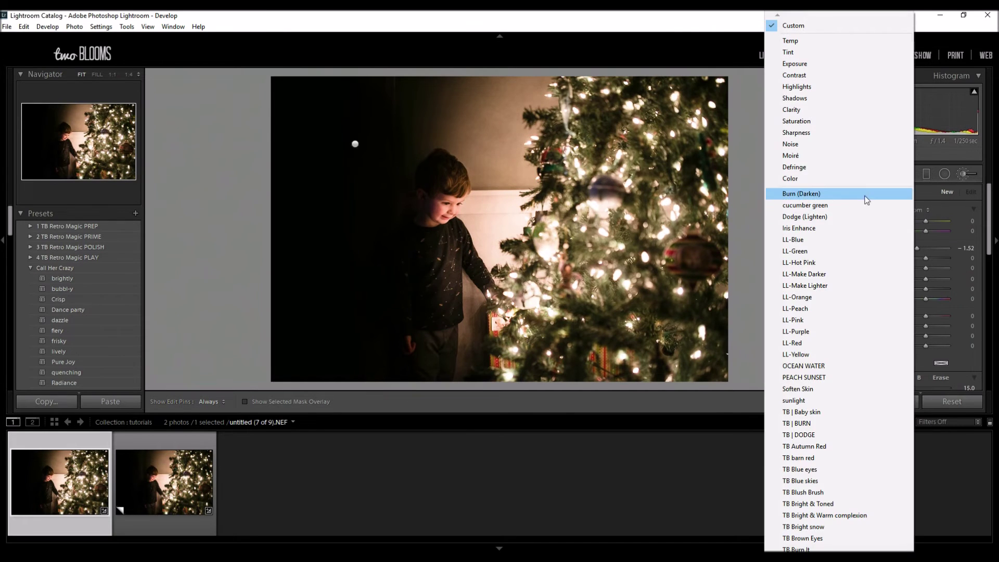
pyautogui.click(830, 217)
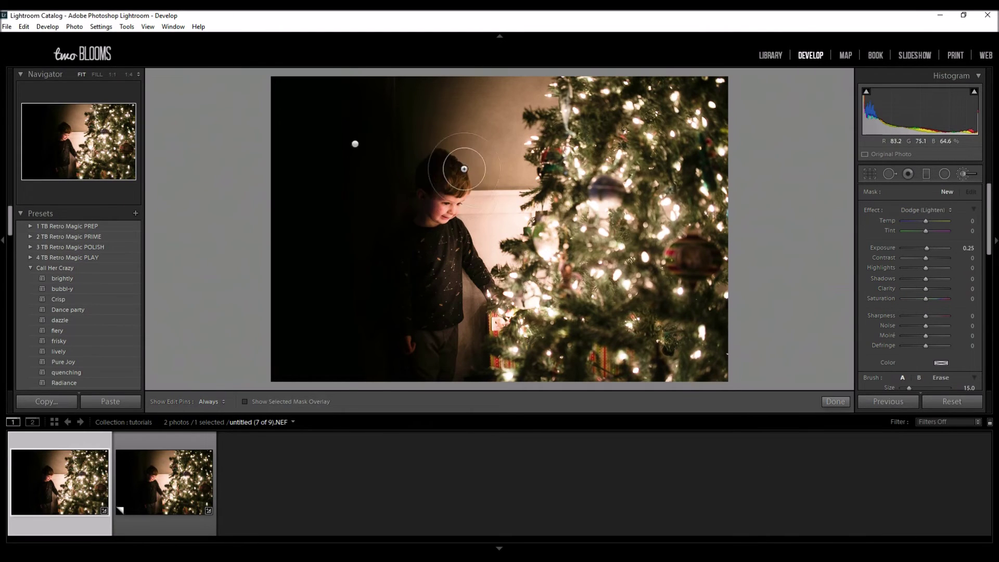
pyautogui.press('h')
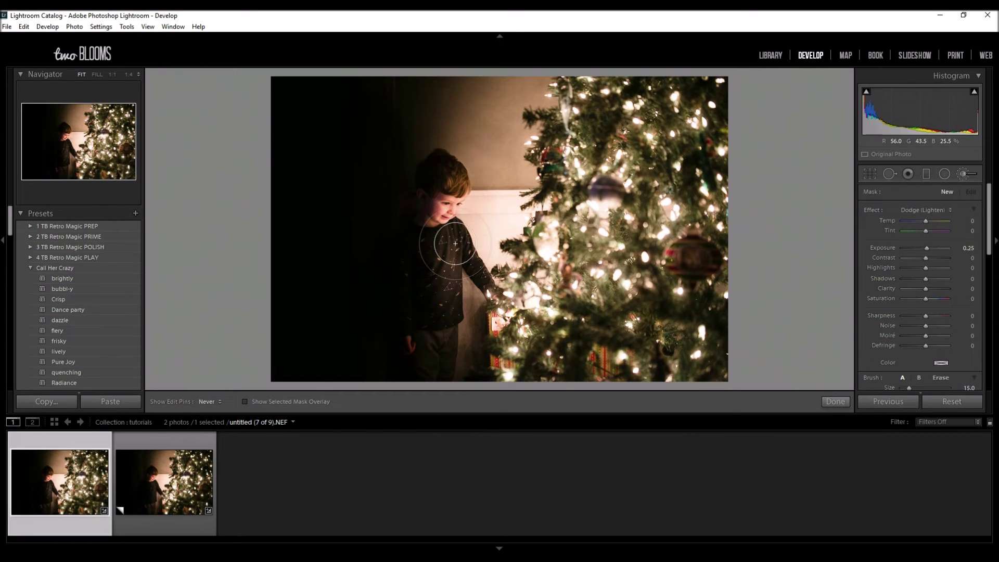
pyautogui.press('h')
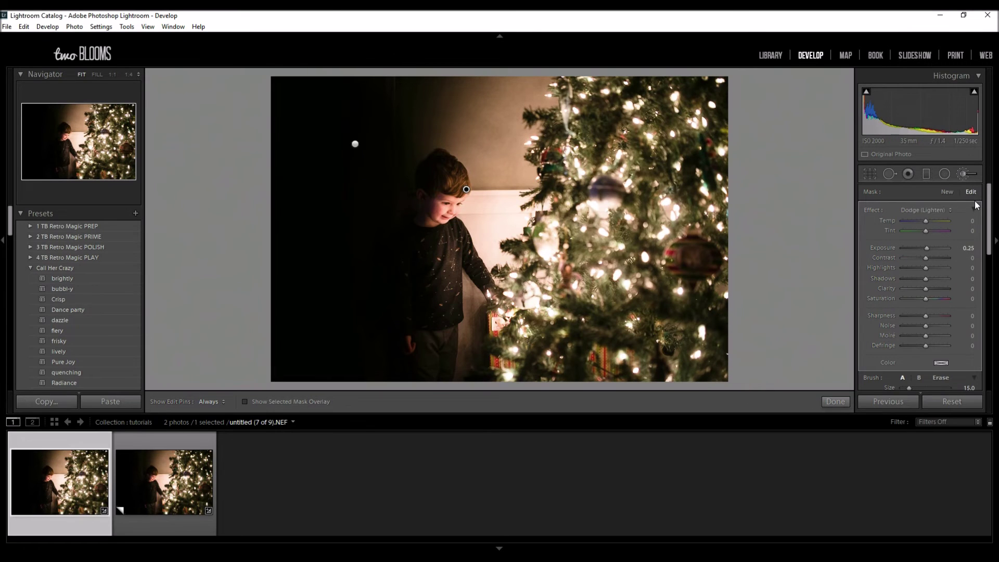
pyautogui.click(947, 192)
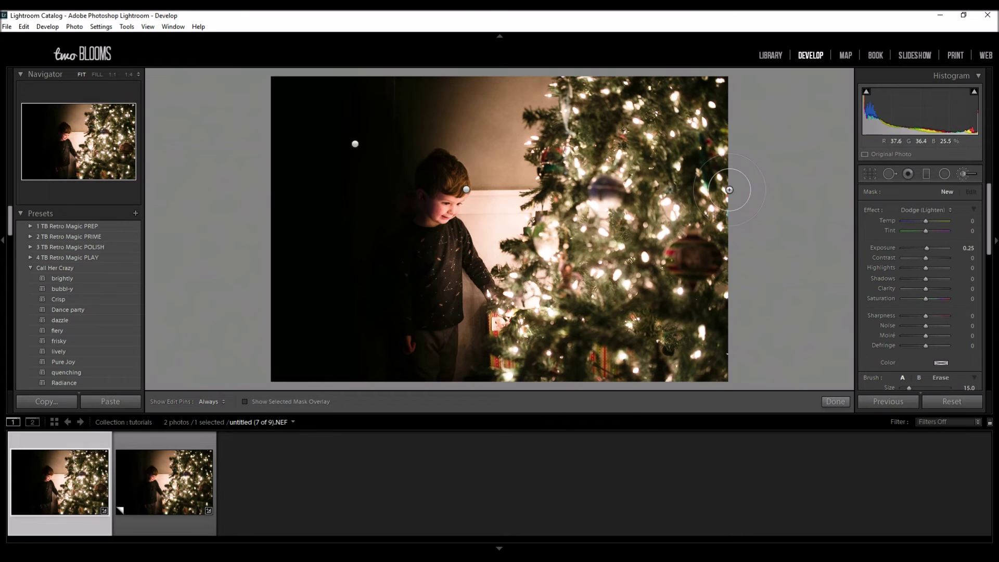
# - Burn the Christmas tree's outer edges with a −0.30 Burn (Darken) brush, then finish brushing
pyautogui.click(926, 210)
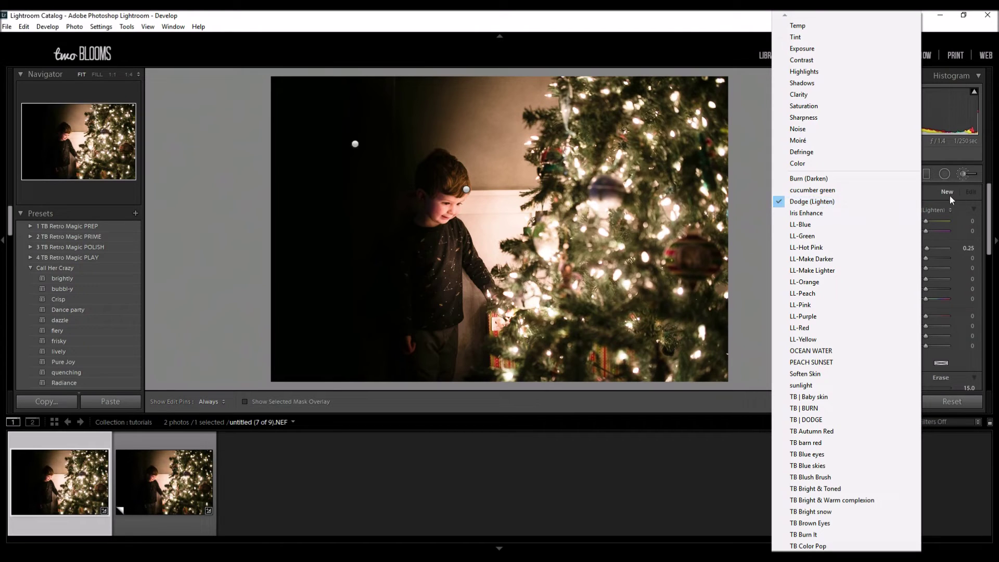
pyautogui.click(869, 180)
pyautogui.scroll(5, 645, 286)
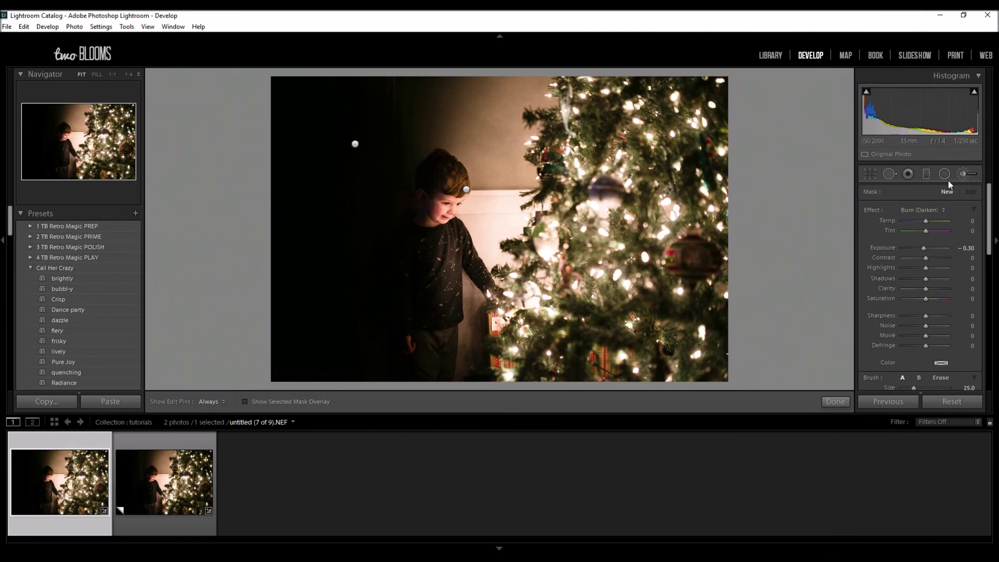
pyautogui.press('h')
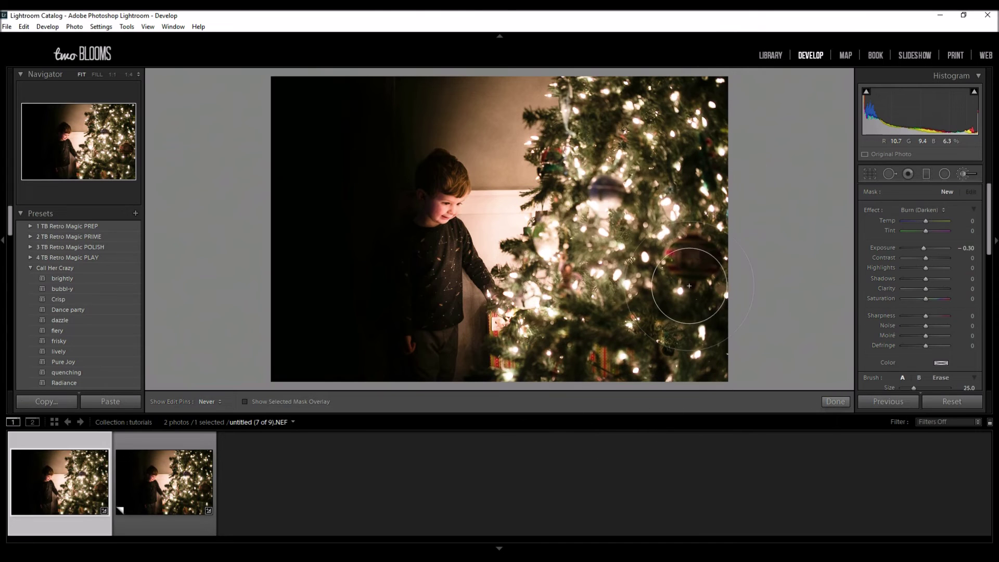
pyautogui.press('h')
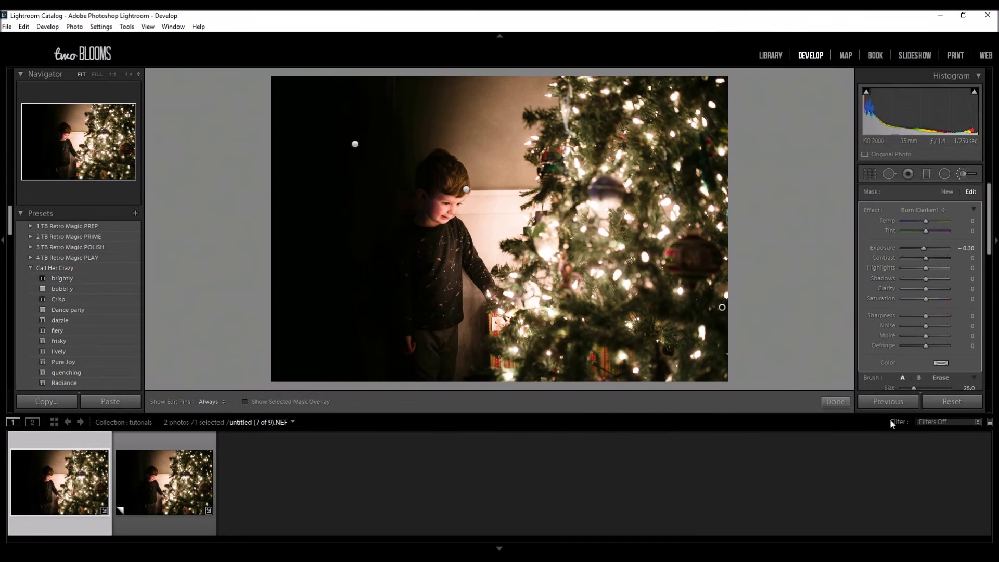
pyautogui.click(890, 405)
pyautogui.click(834, 401)
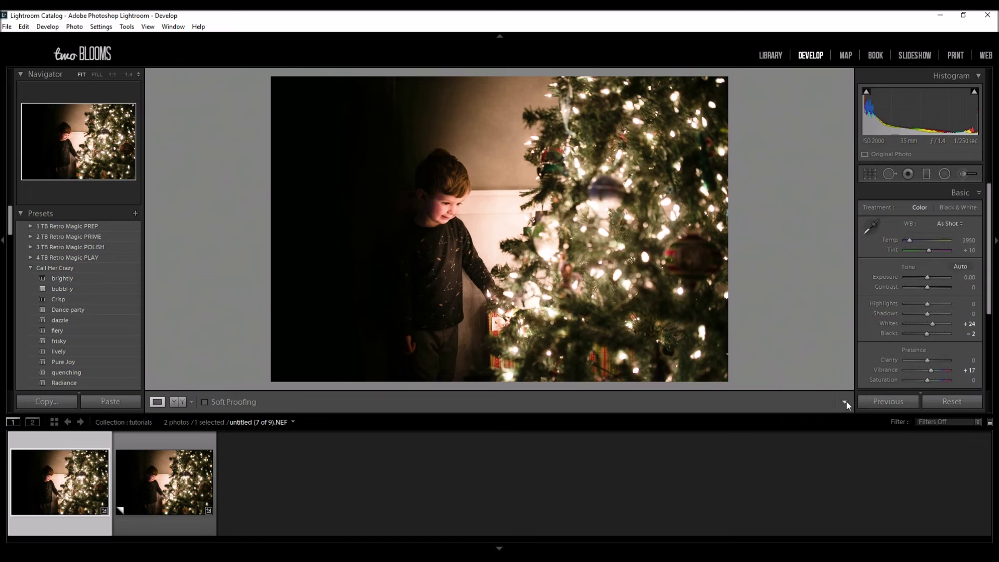
# - Reveal the Detail panel (Sharpening Amount 95, Color noise 25) and zoom the photo to 1:1
pyautogui.moveTo(990, 226); pyautogui.dragTo(988, 311)
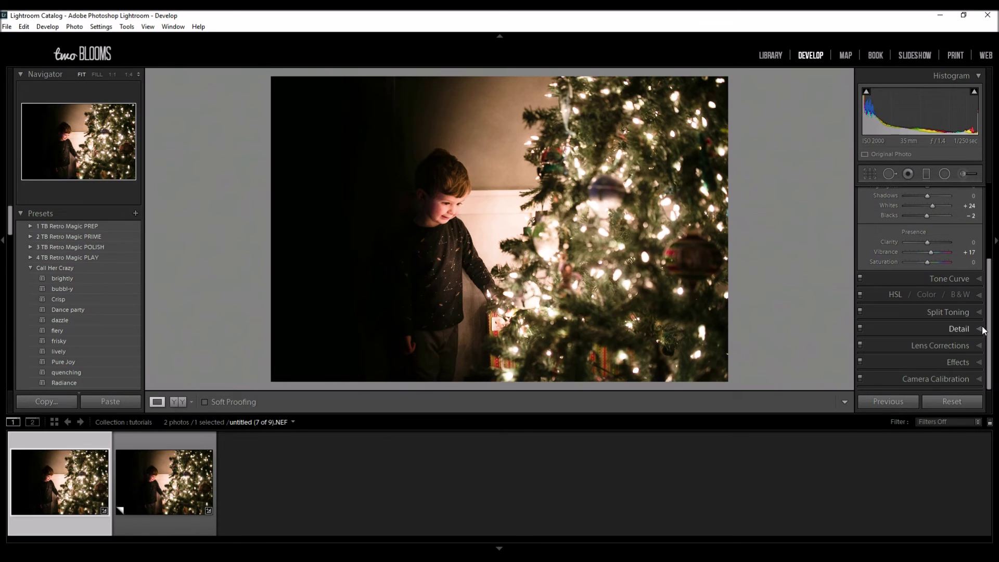
pyautogui.click(980, 330)
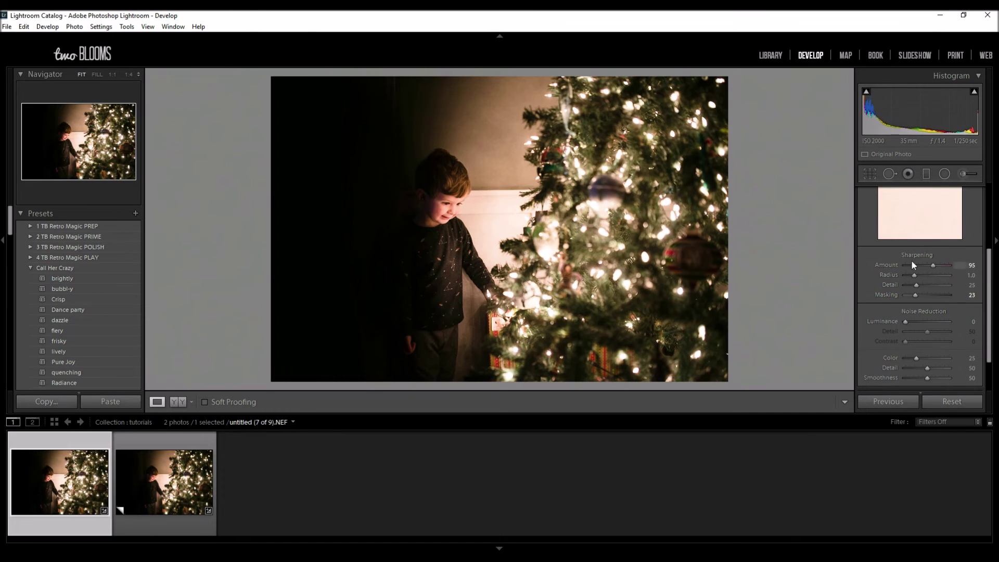
pyautogui.click(510, 186)
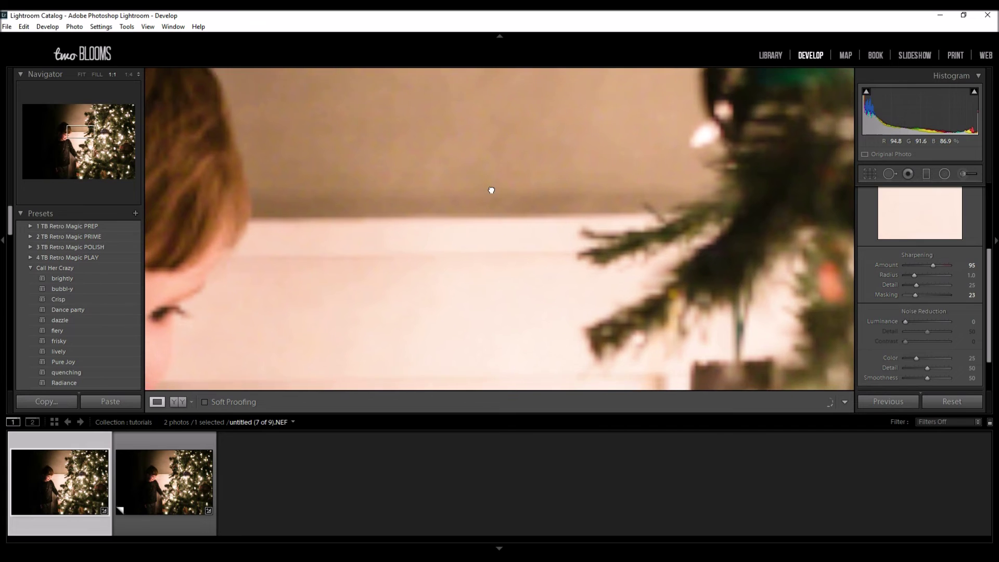
# - Pan the 1:1 close-up to centre the boy's face
pyautogui.moveTo(491, 190); pyautogui.dragTo(542, 131)
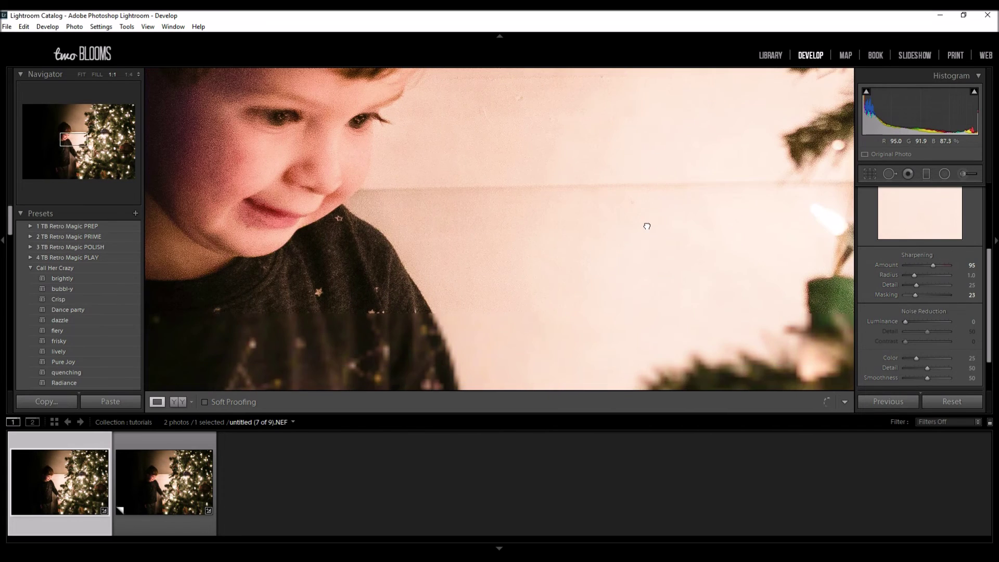
pyautogui.moveTo(647, 226); pyautogui.dragTo(678, 276)
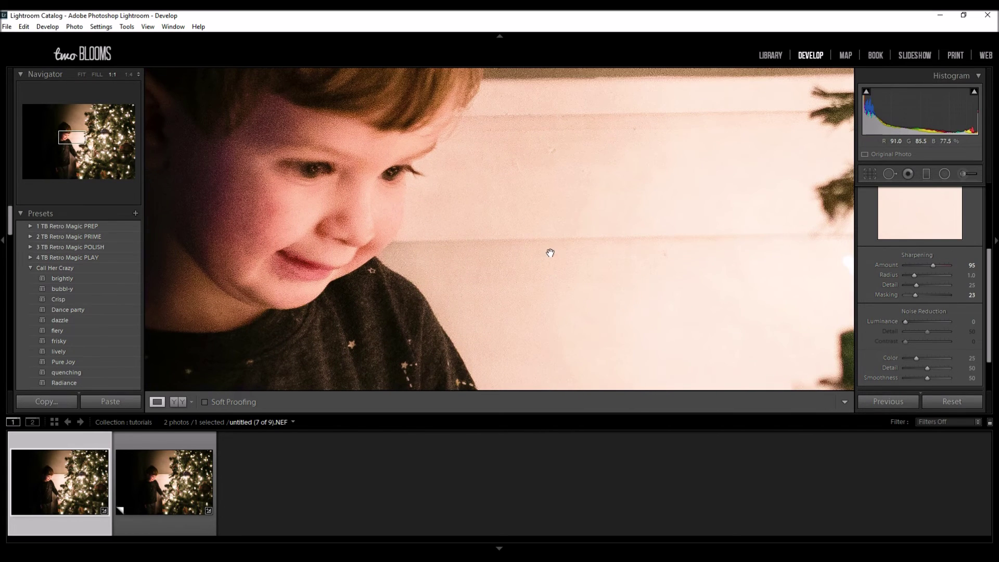
pyautogui.moveTo(550, 253); pyautogui.dragTo(591, 240)
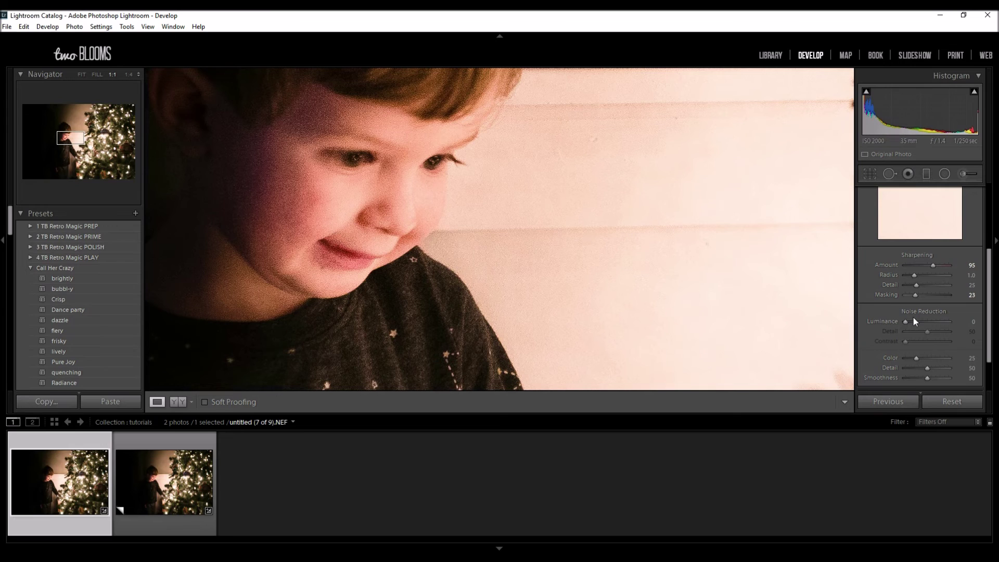
pyautogui.moveTo(529, 230); pyautogui.dragTo(539, 265)
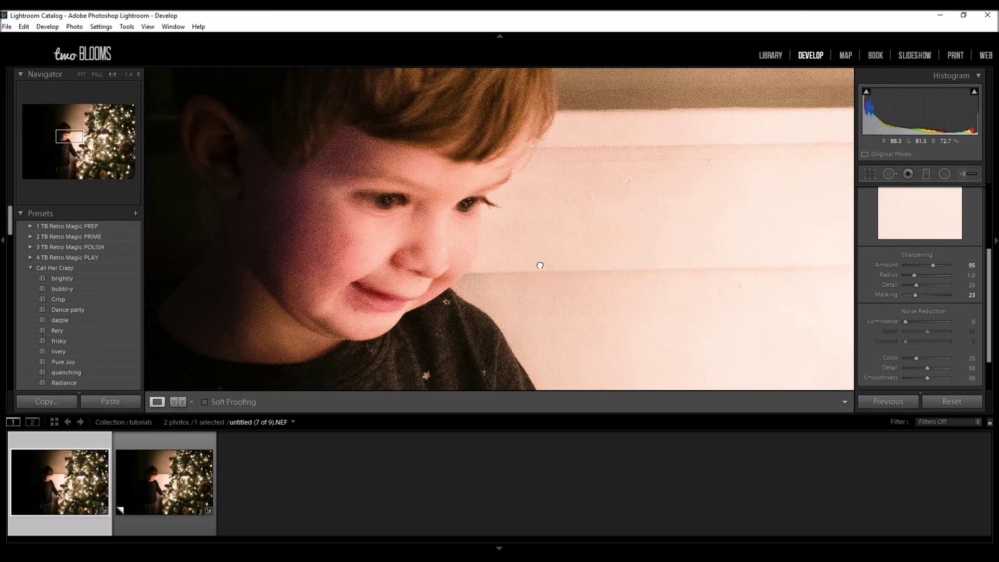
# - Try luminance noise reduction up to 100, settle at 27, and return to Fit view
pyautogui.click(919, 321)
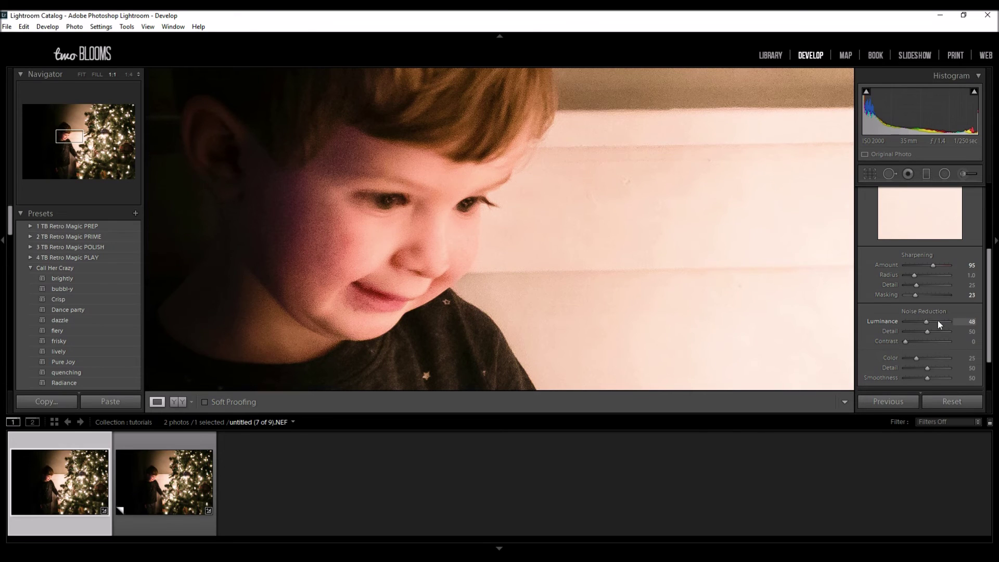
pyautogui.moveTo(937, 321); pyautogui.dragTo(952, 320)
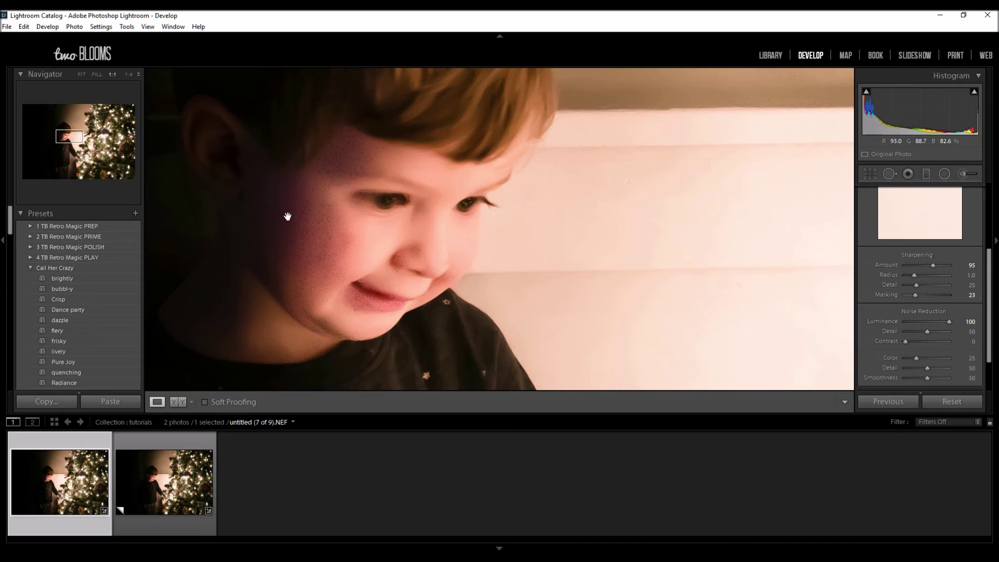
pyautogui.click(611, 278)
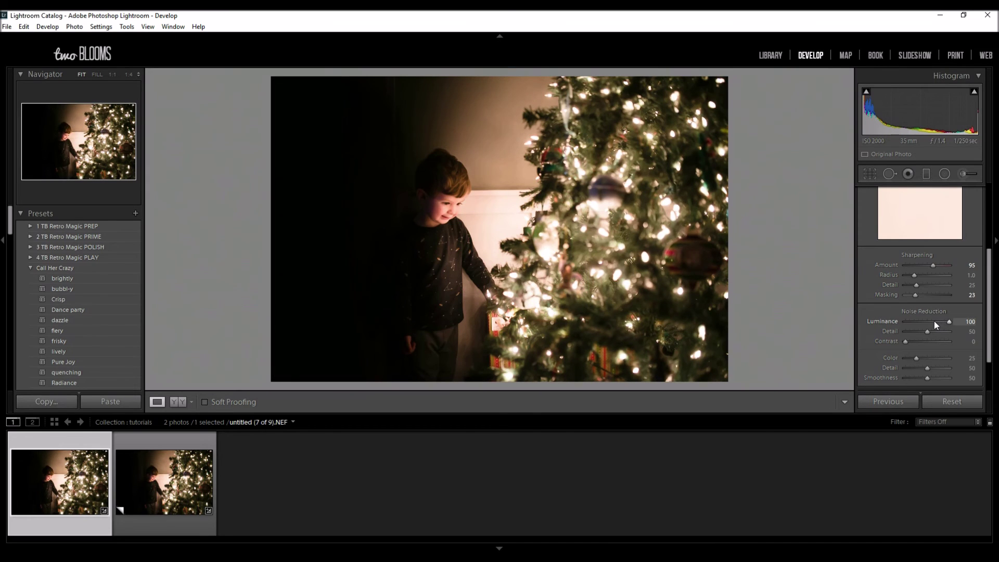
pyautogui.click(933, 321)
pyautogui.click(456, 216)
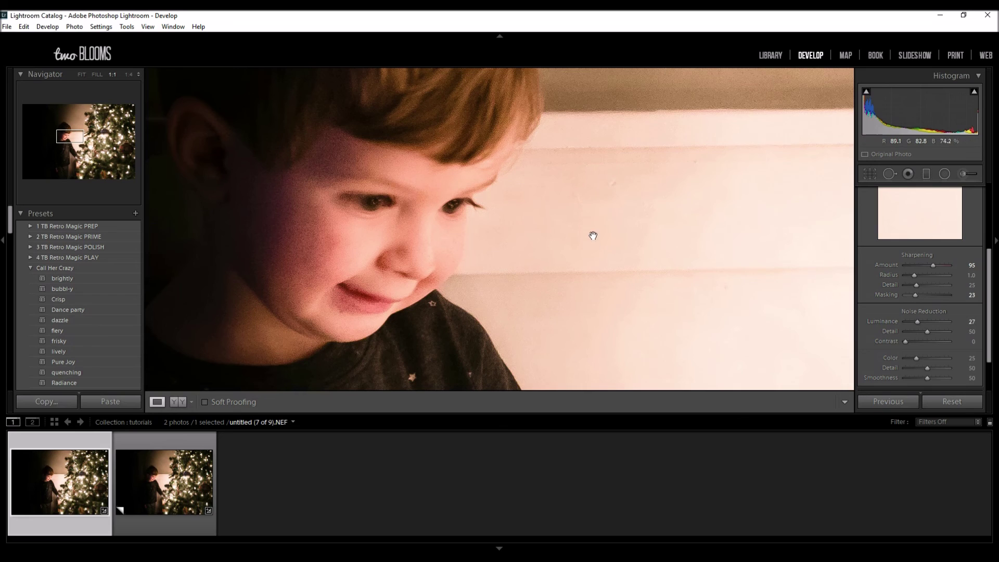
pyautogui.click(595, 219)
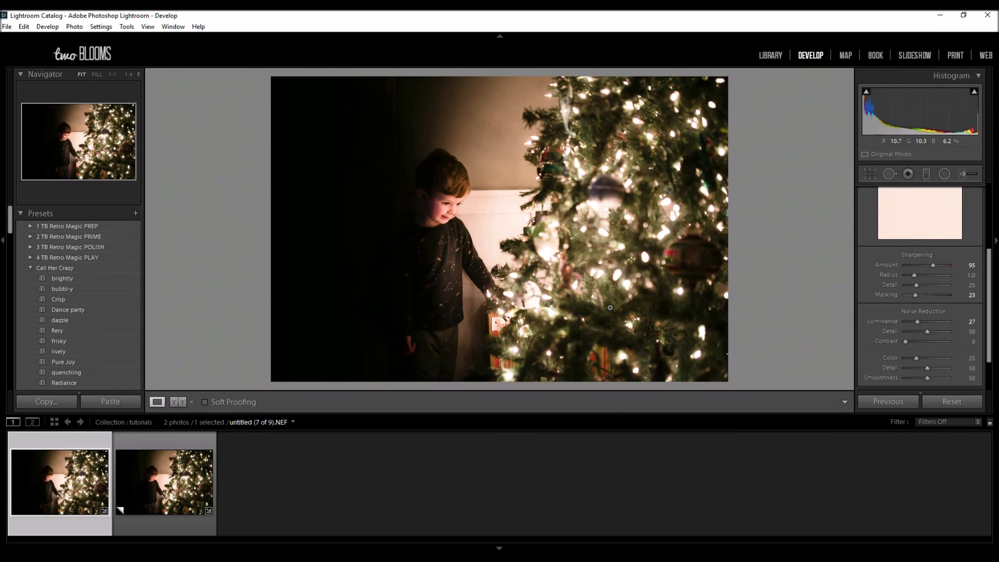
# - Show the original and edited Christmas-tree photo as Before & After, briefly checking Loupe view
pyautogui.click(182, 404)
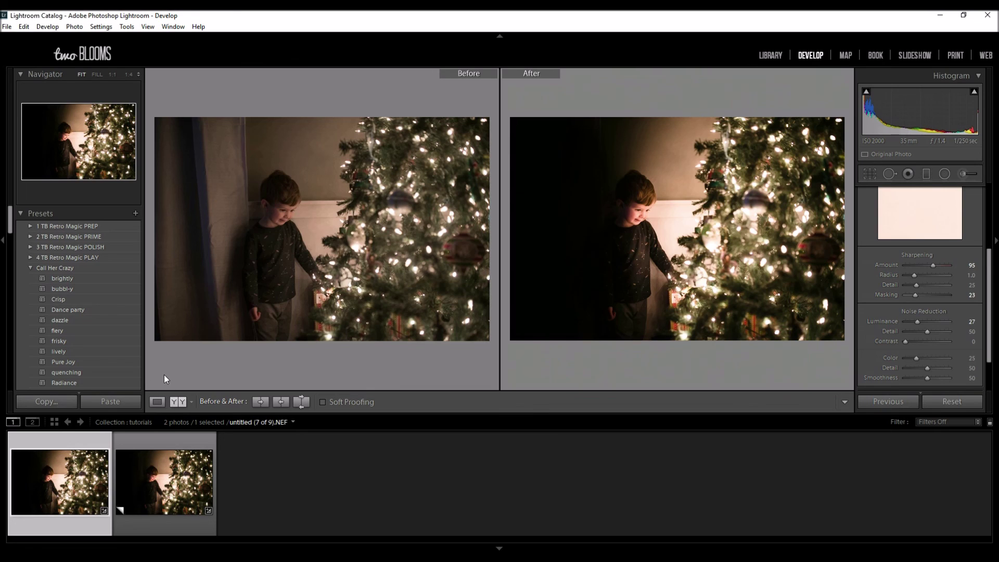
pyautogui.click(155, 401)
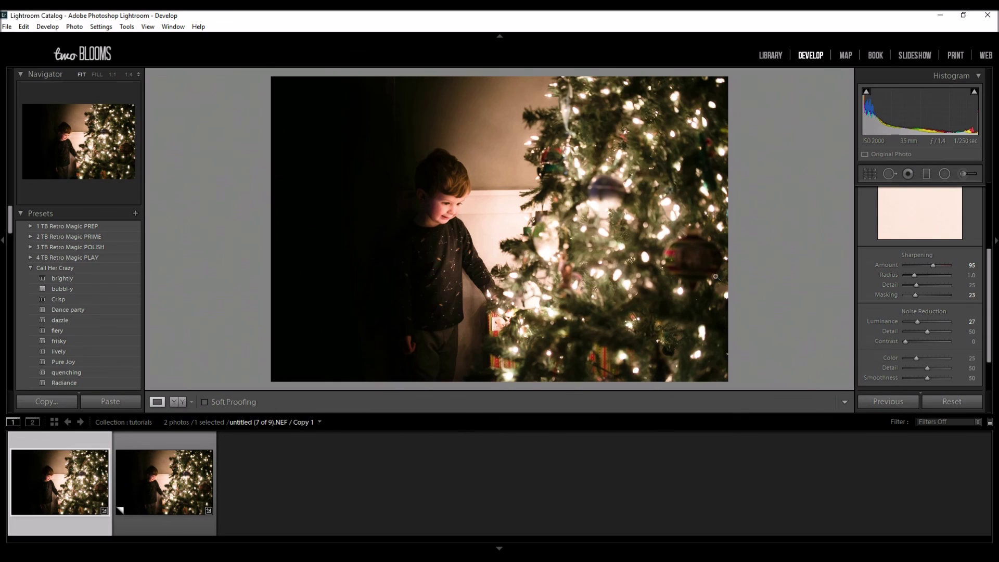
pyautogui.click(183, 402)
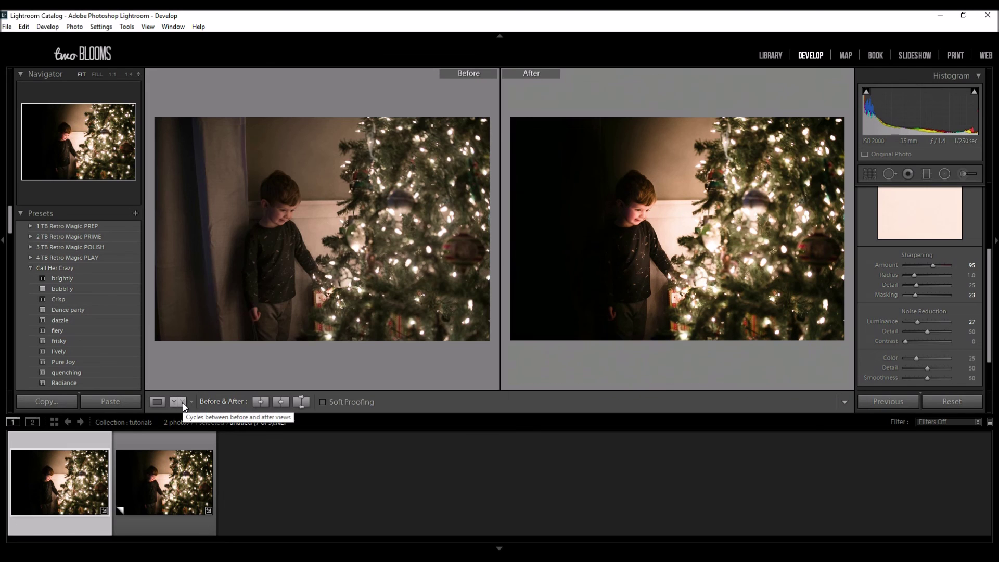